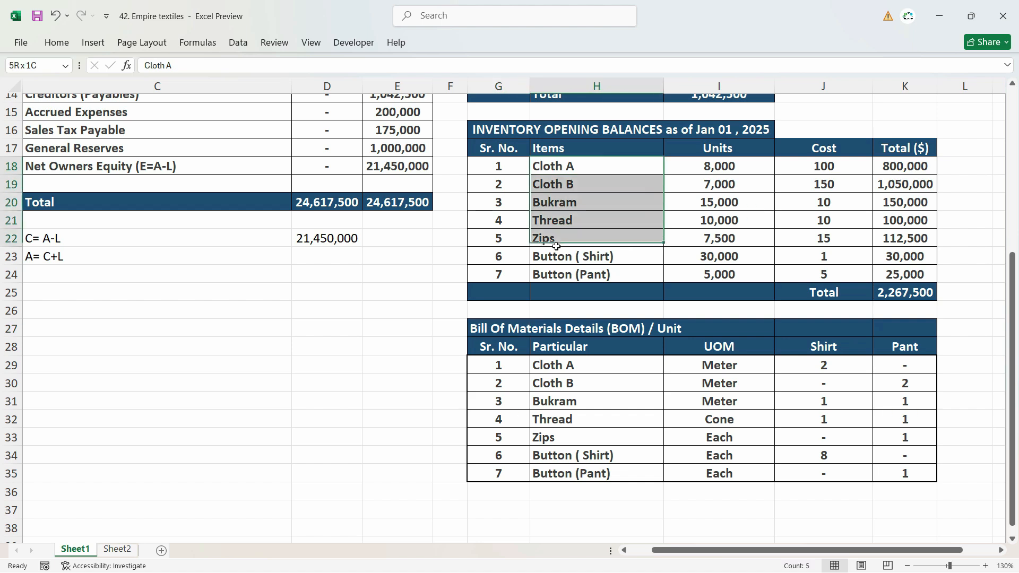
Step: Examine the per-unit material quantities for Shirt and Pant in the Bill of Materials table
left_click(819, 348)
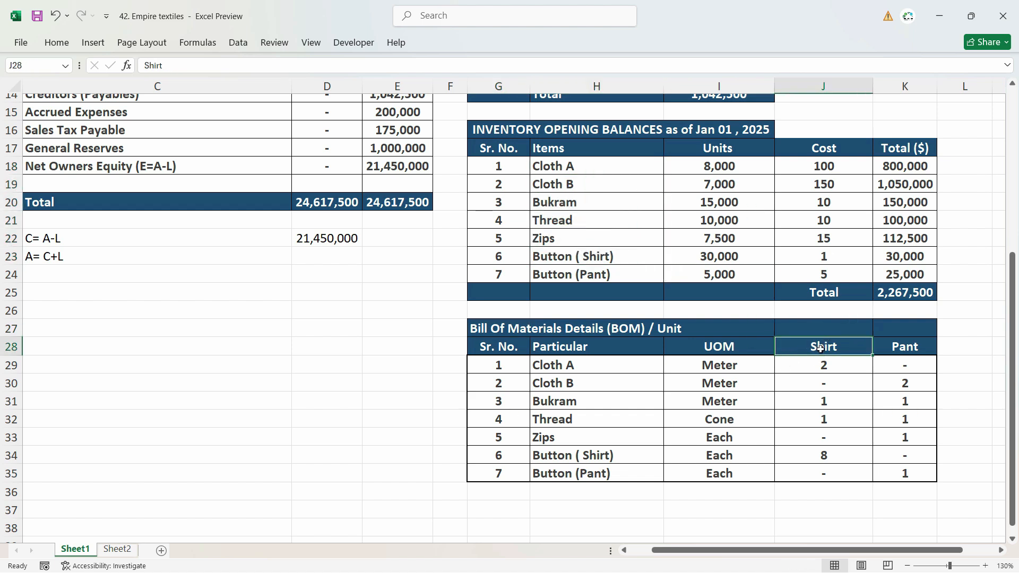
left_click(908, 349)
left_click(818, 345)
left_click(837, 366)
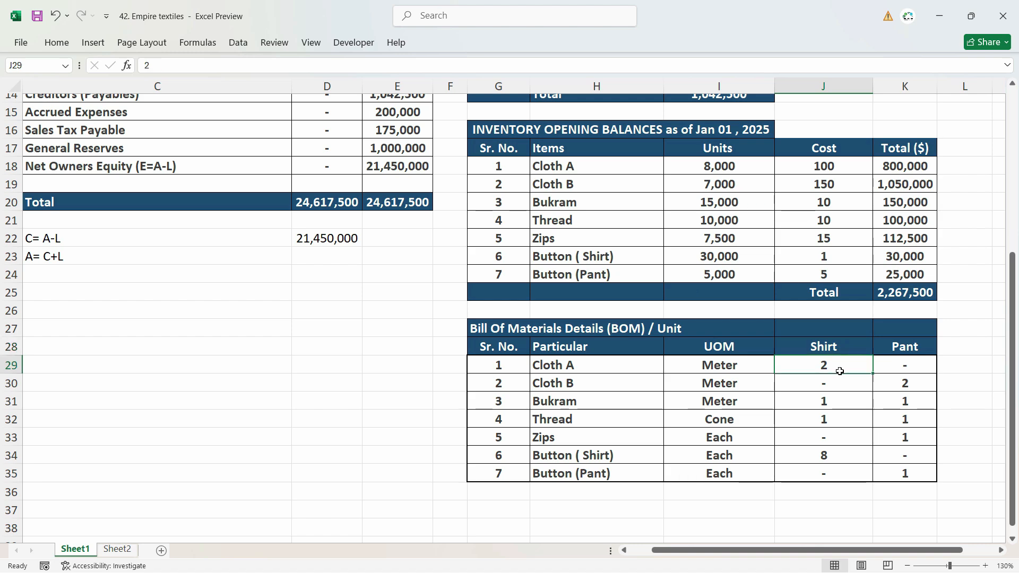
left_click(844, 406)
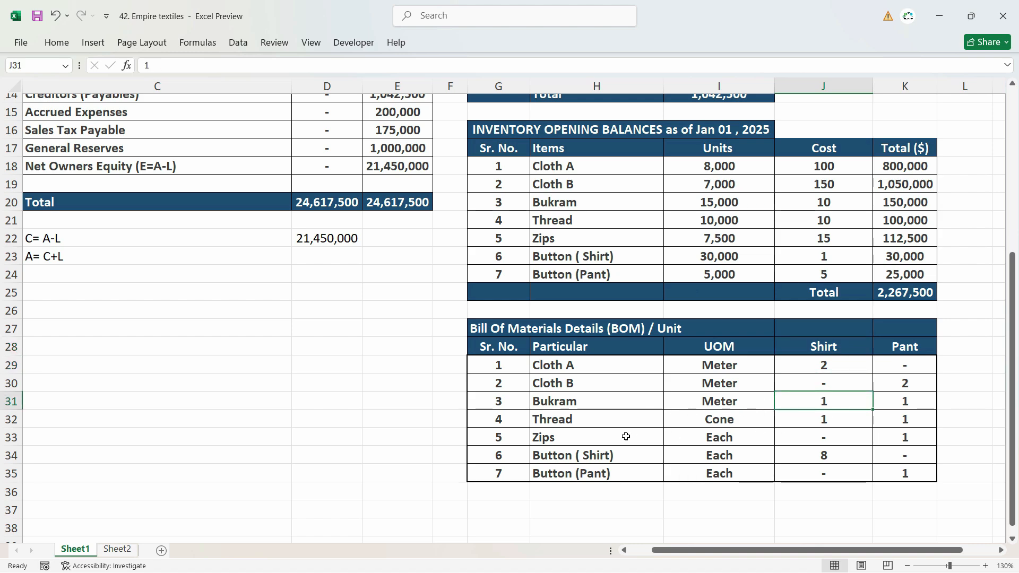
left_click(821, 419)
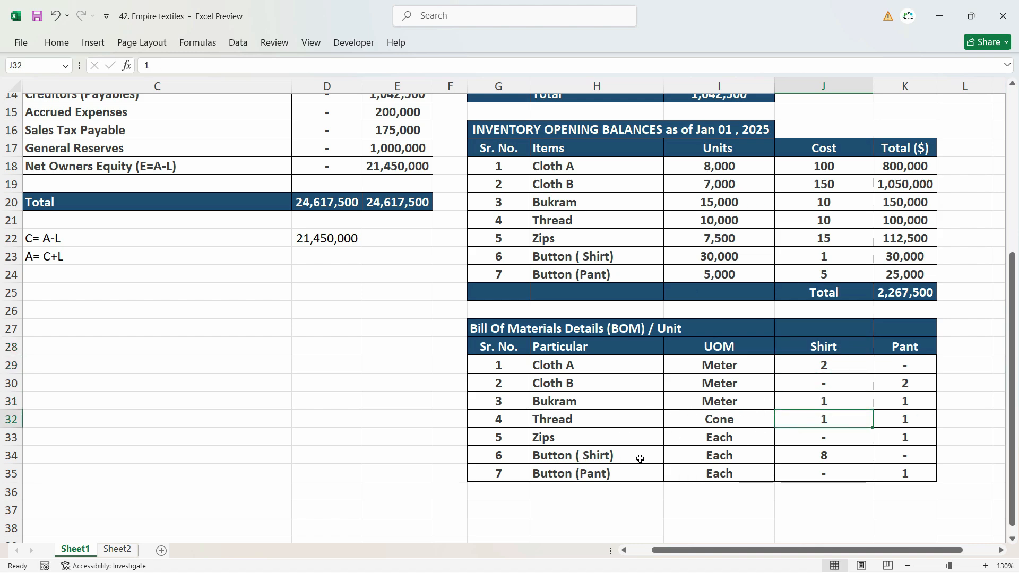
left_click(823, 455)
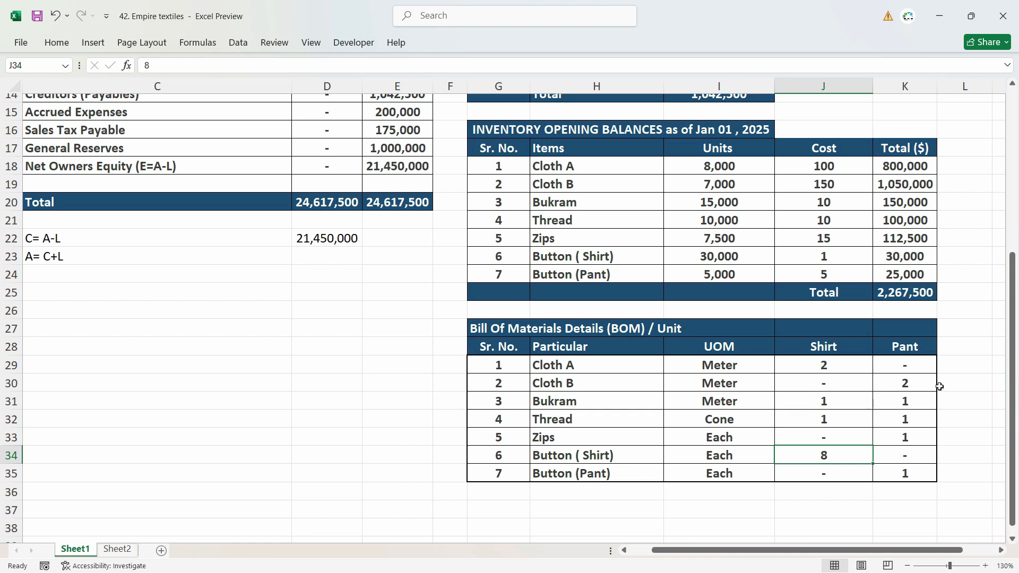
left_click(908, 381)
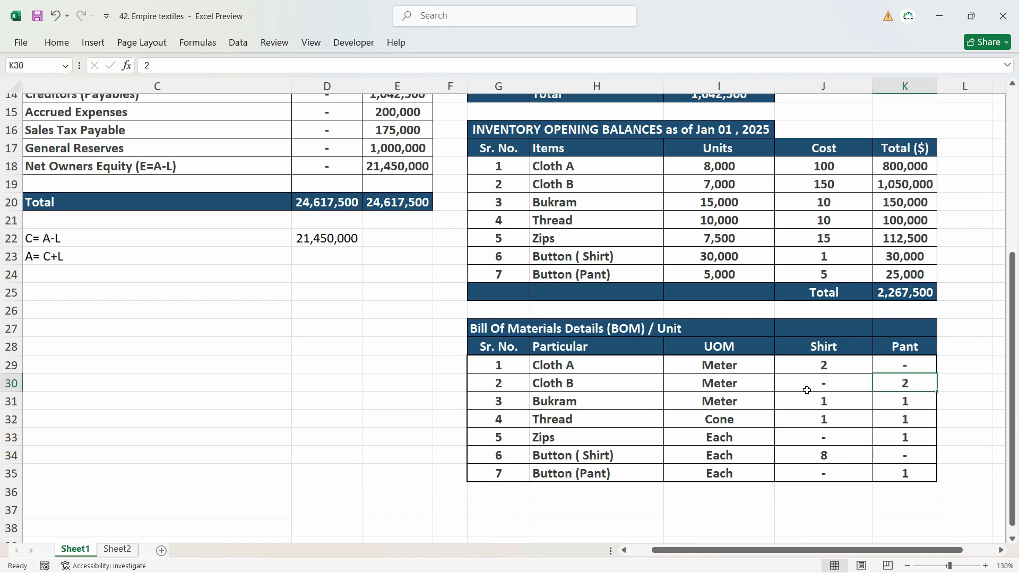
left_click(901, 404)
left_click(897, 420)
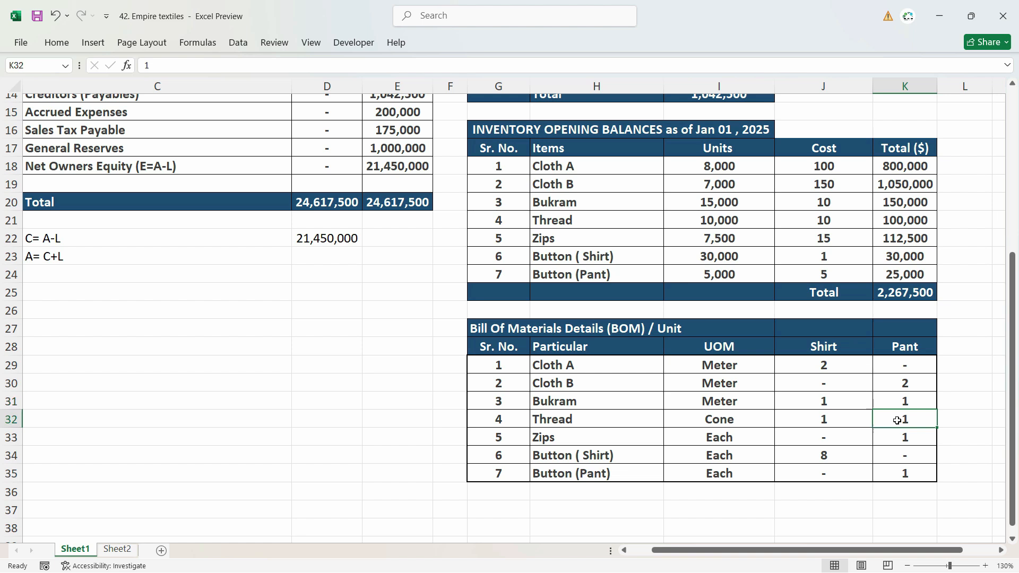
left_click(902, 438)
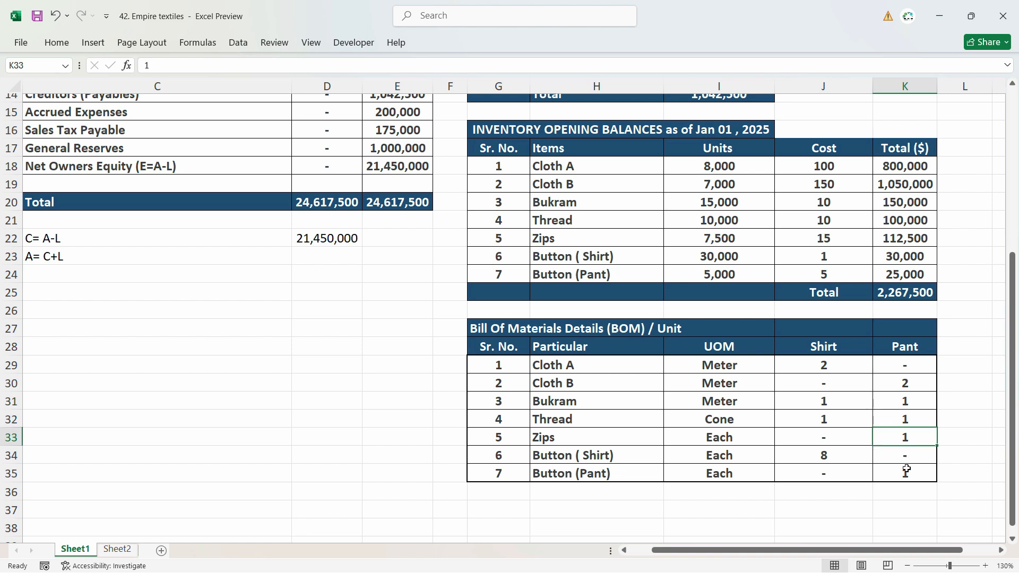
left_click(908, 478)
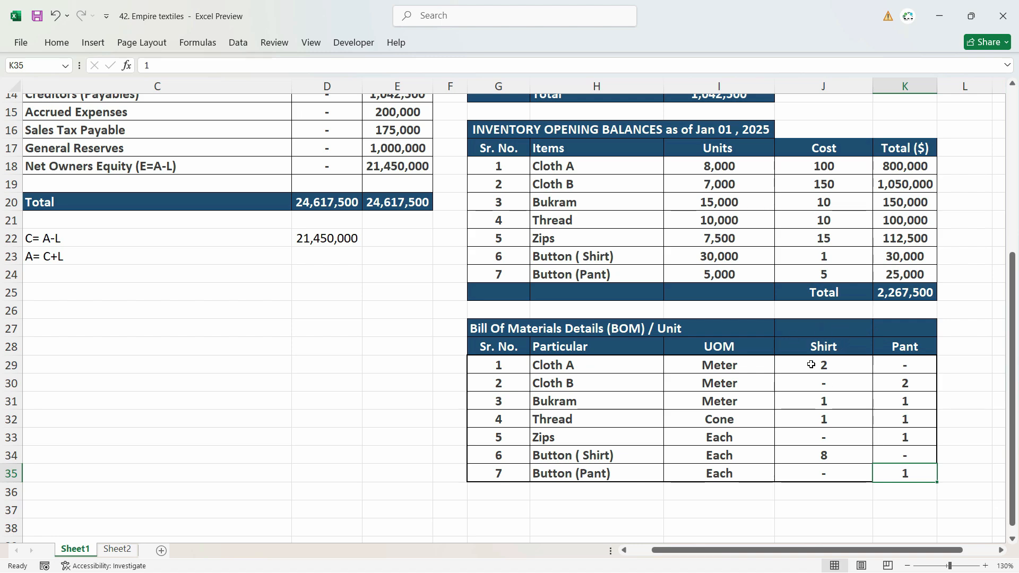
Step: Review the Shirt column of the Bill of Materials against the opening inventory units of Cloth A
left_click(813, 348)
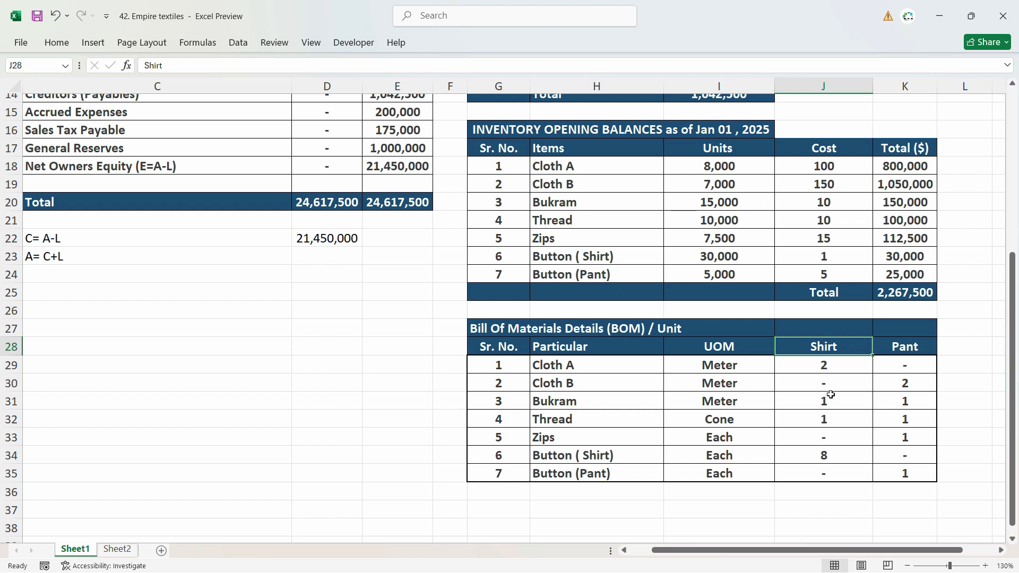
left_click(498, 328)
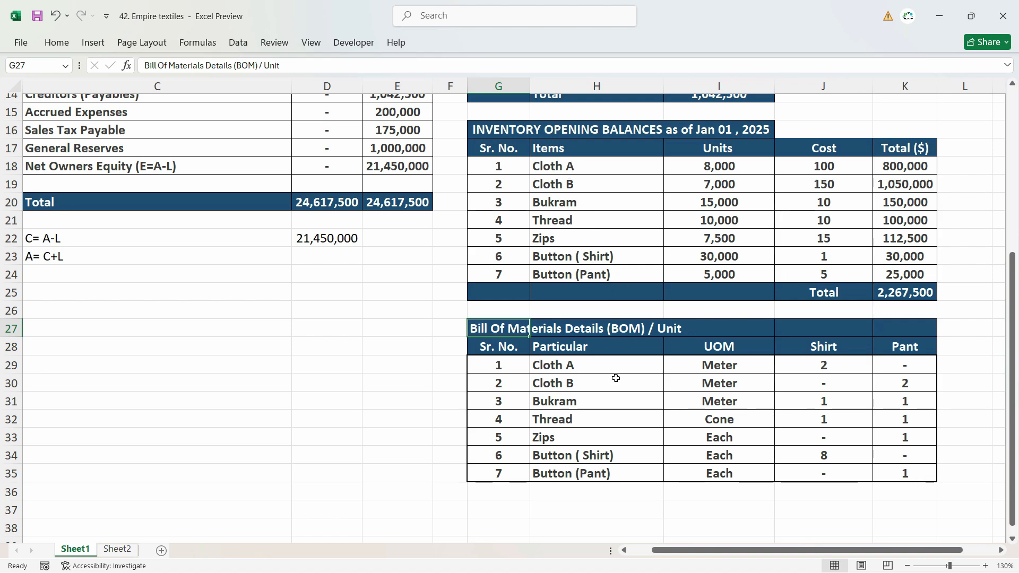
left_click(832, 349)
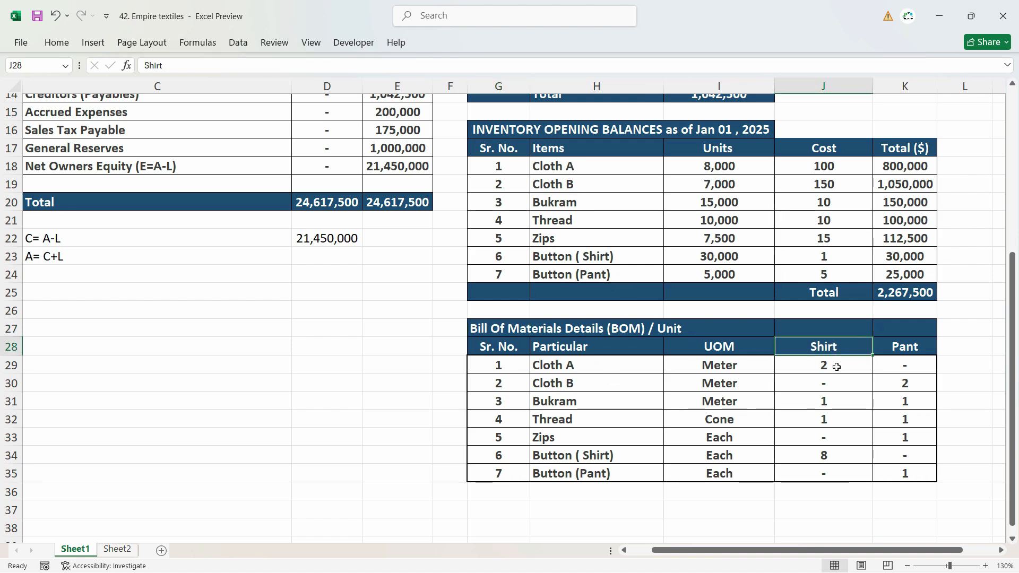
left_click(826, 367)
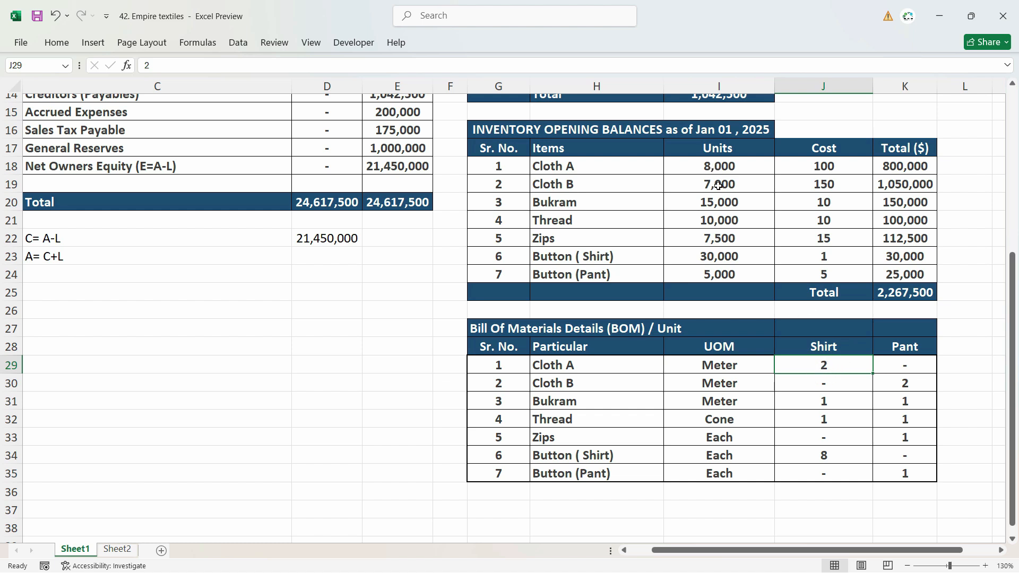
left_click(823, 350)
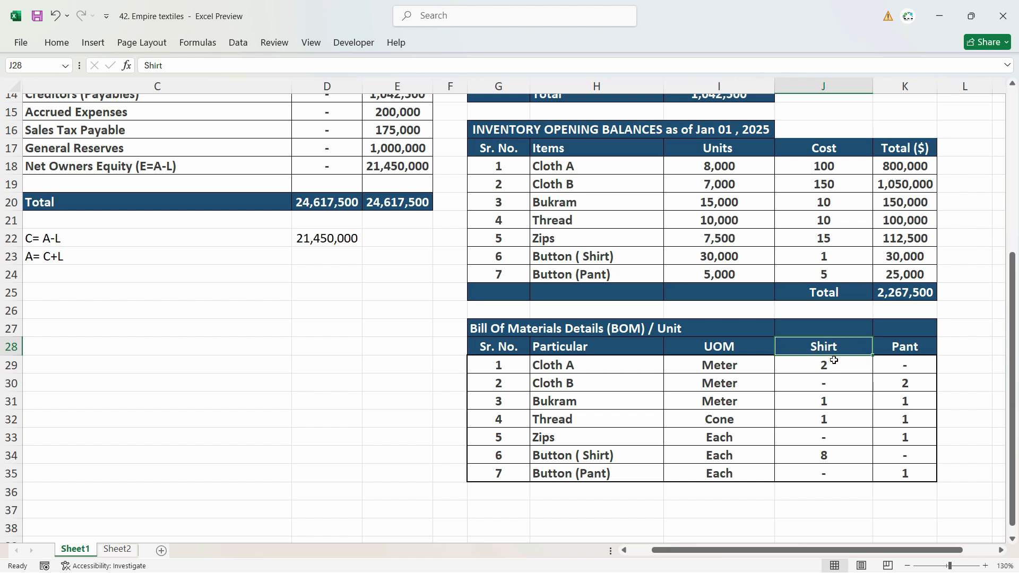
left_click(823, 365)
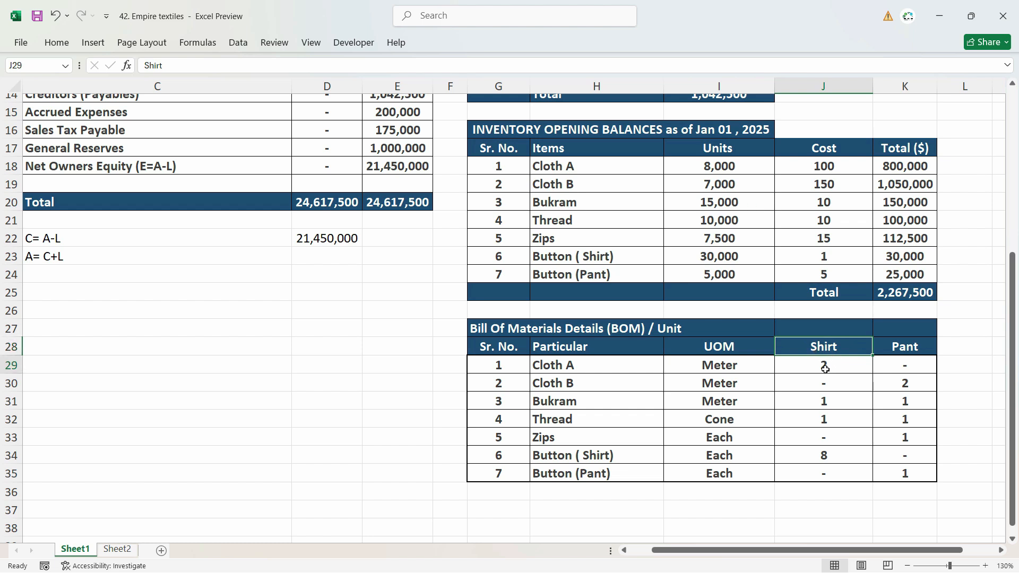
left_click(715, 168)
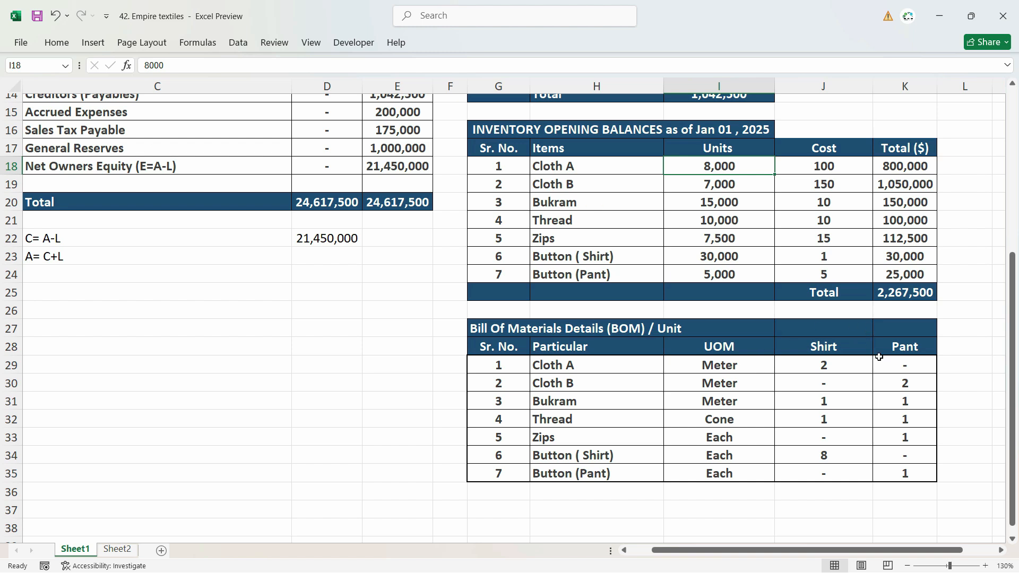
left_click_drag(866, 348, 870, 473)
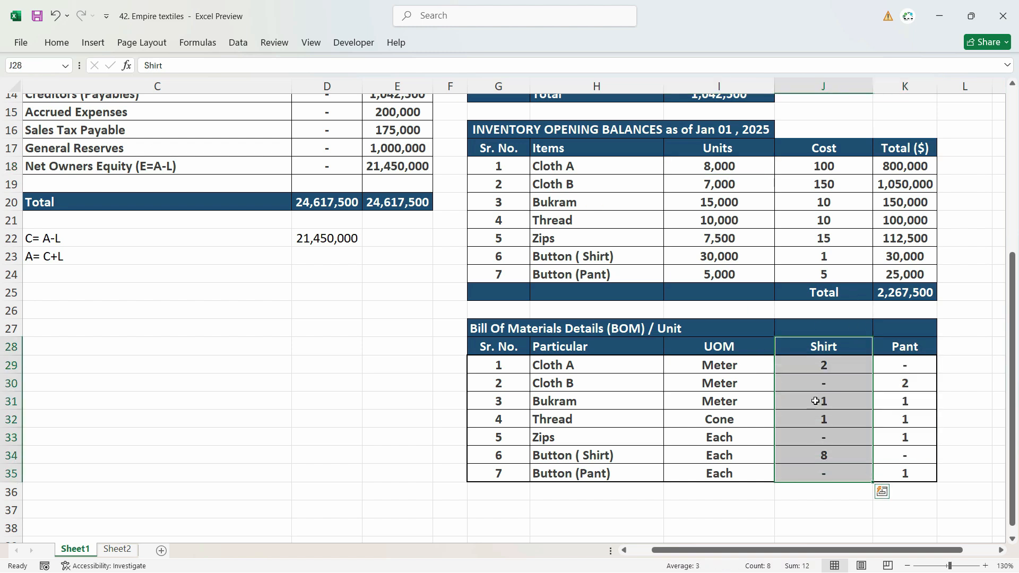
left_click(826, 350)
left_click(906, 355)
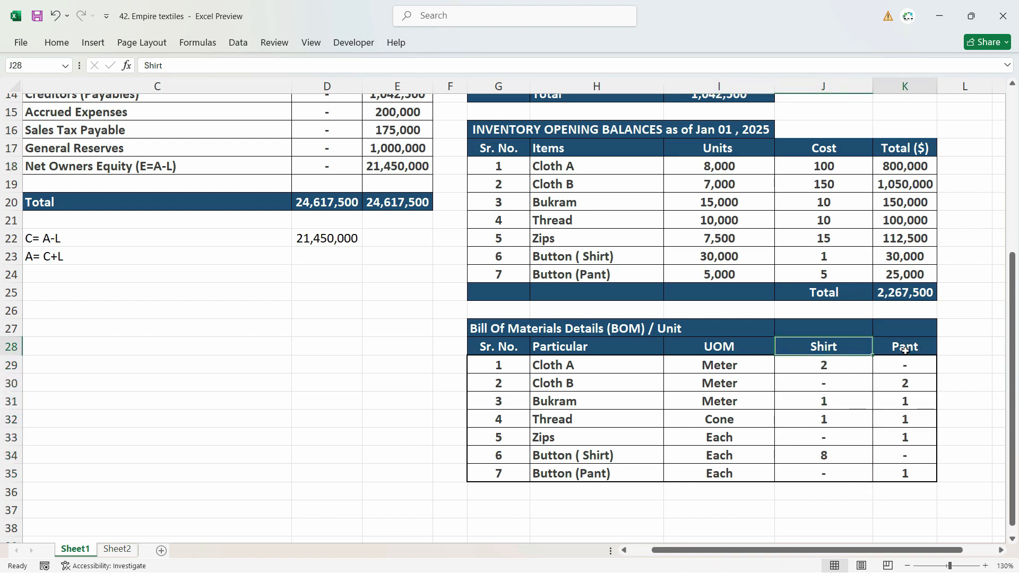
left_click(831, 351)
left_click(843, 399)
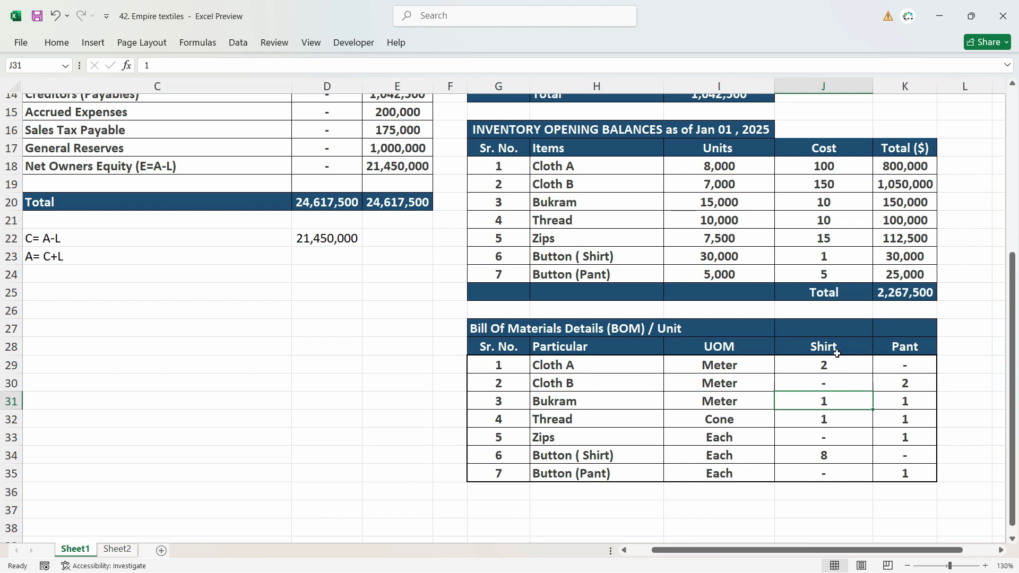
left_click(834, 350)
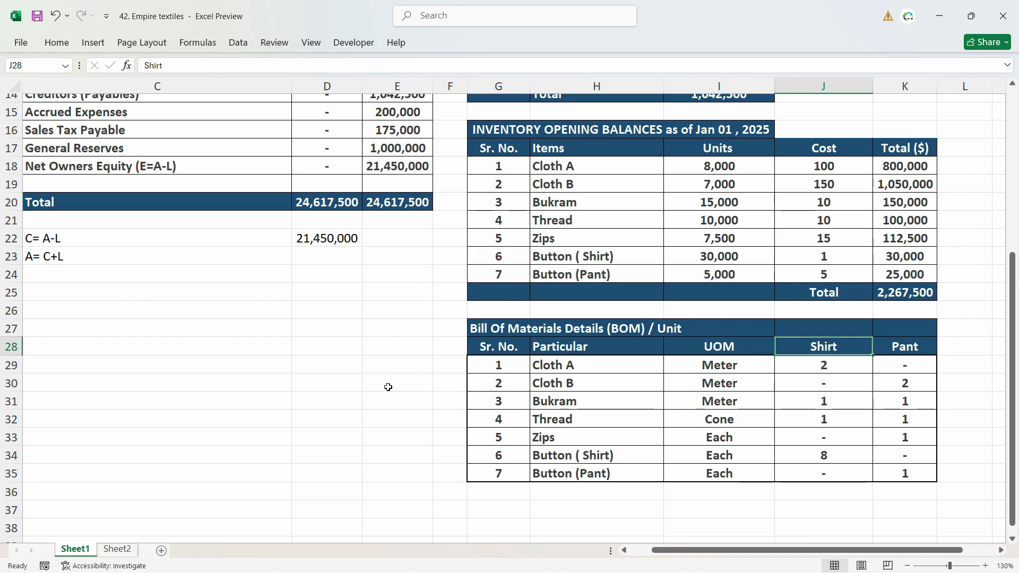
Step: Switch to TallyPrime and open the creation form for a new stock item in Empire Textiles
key("alt+Tab")
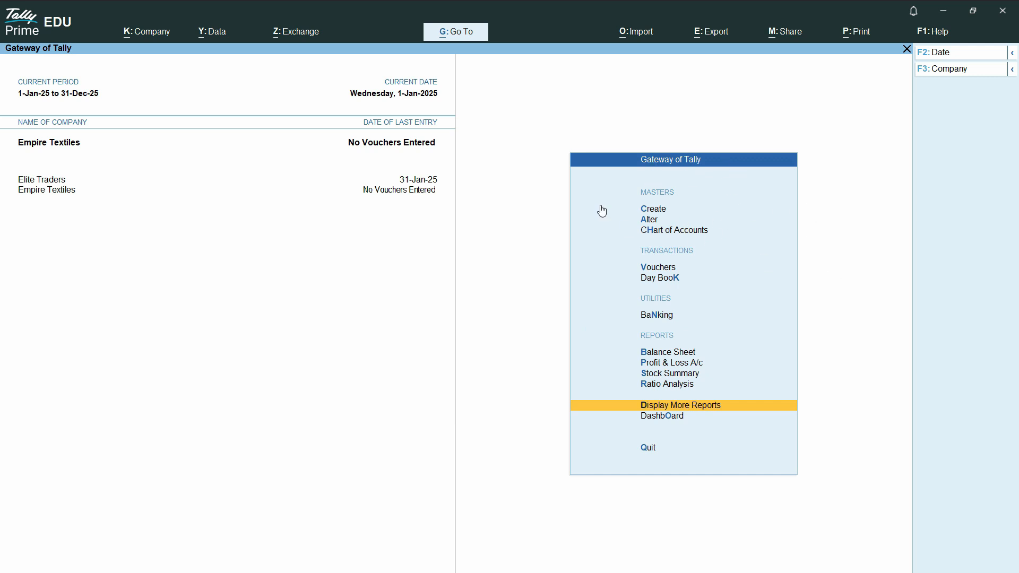
left_click(663, 214)
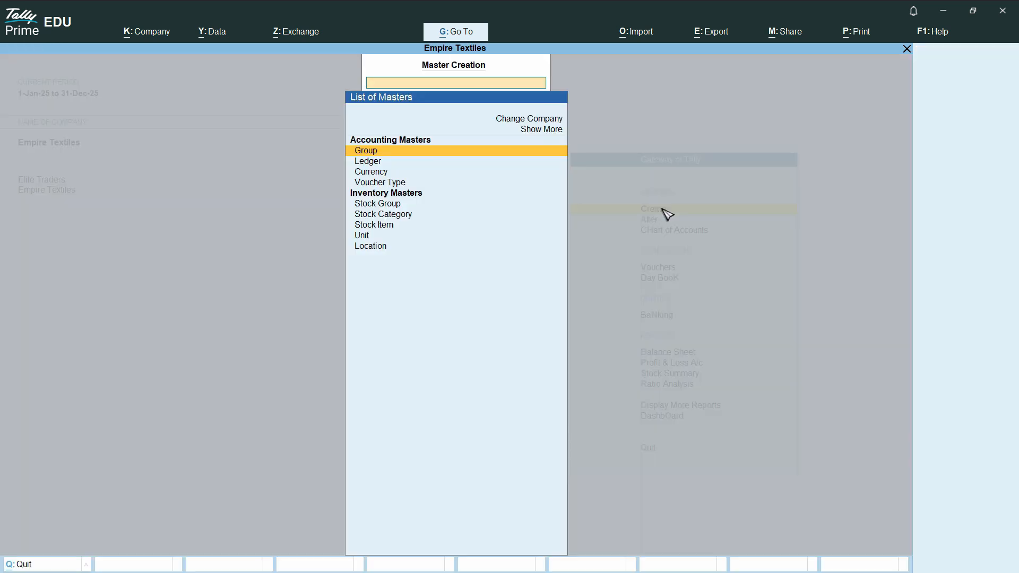
left_click(380, 232)
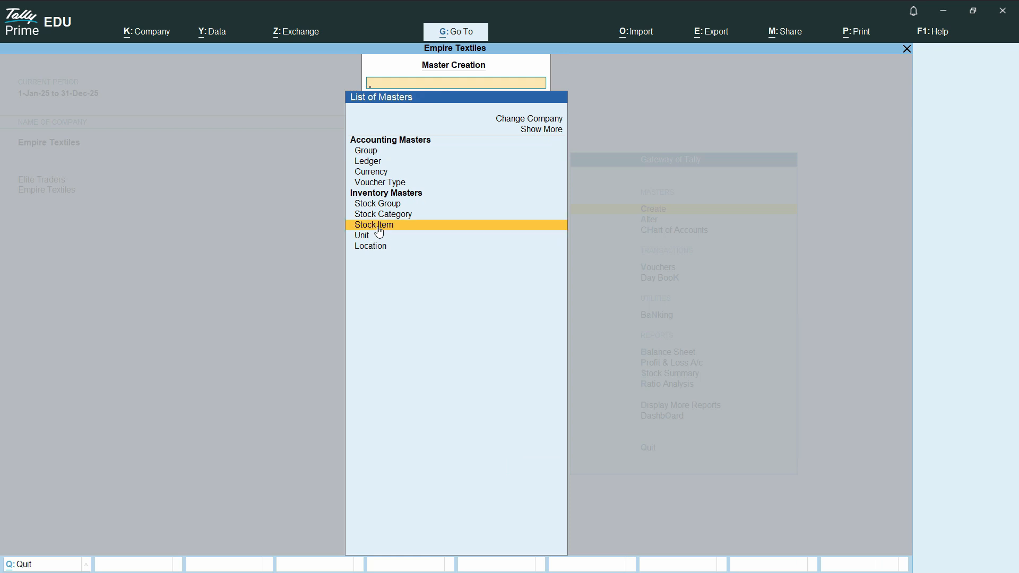
left_click(380, 230)
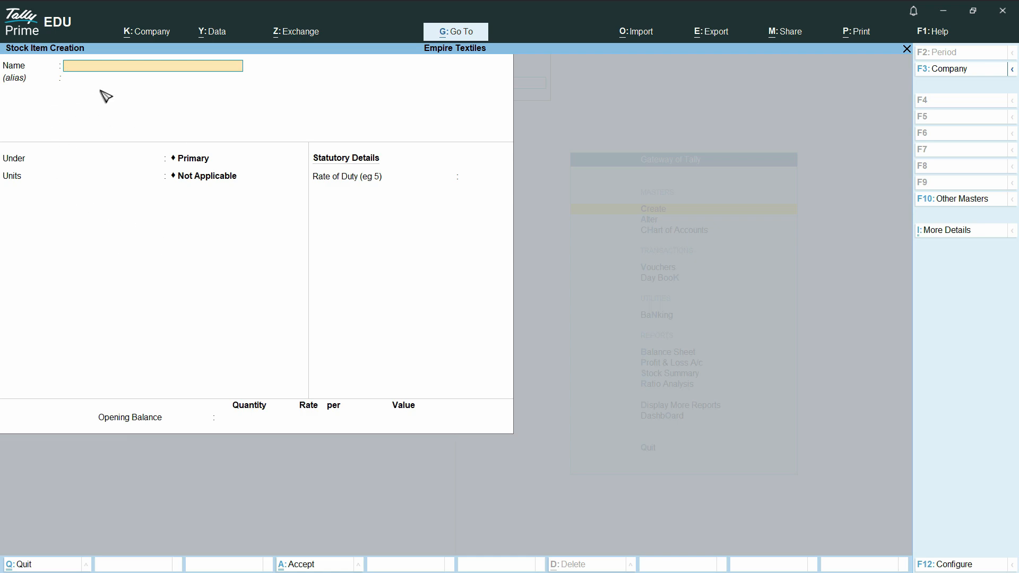
Step: Copy the Shirt heading from the Excel Bill of Materials and paste it as the stock item's name in TallyPrime
key("alt+Tab")
key("ctrl+c")
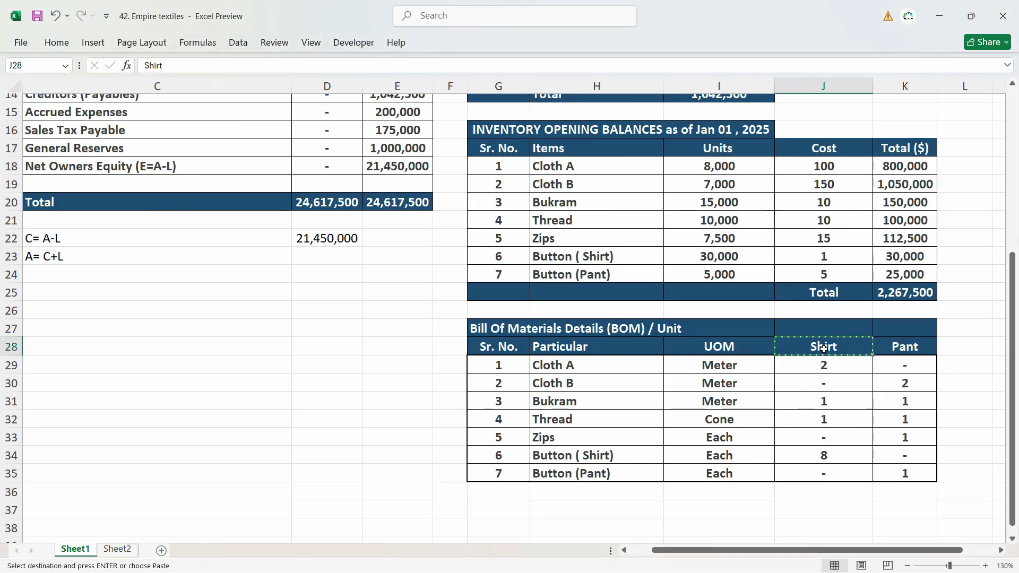
key("alt+Tab")
key("ctrl+alt+v")
key("Return")
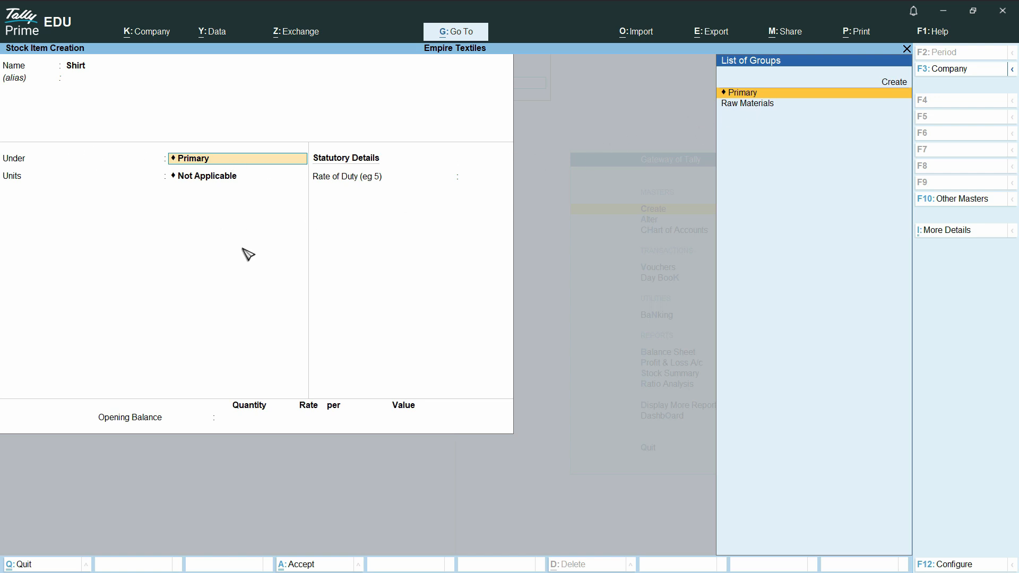
Step: Create a stock group named Finished Goods under Primary, without adding item quantities, for the Shirt item
key("alt+c")
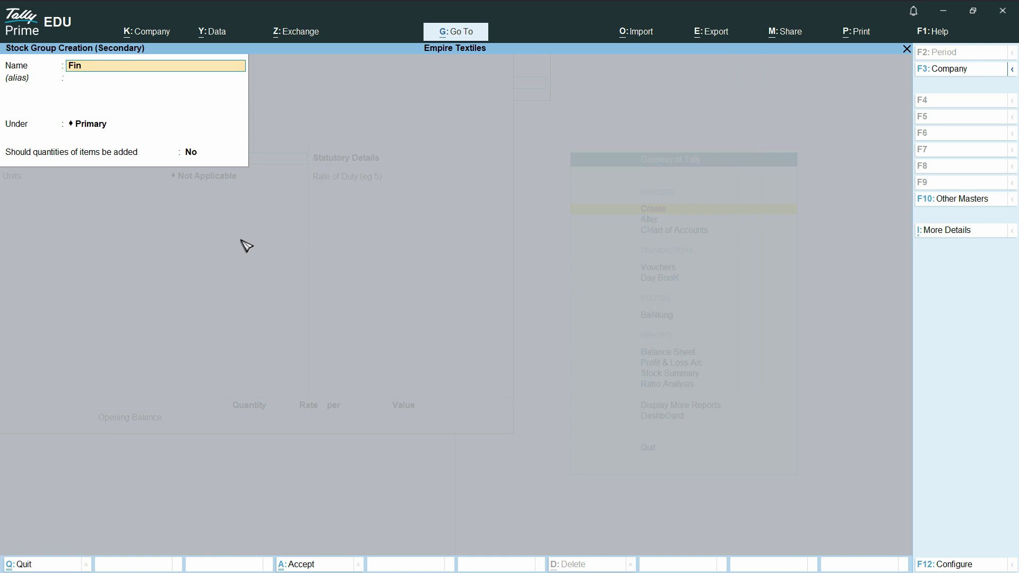
type("Finished Goods")
key("Return")
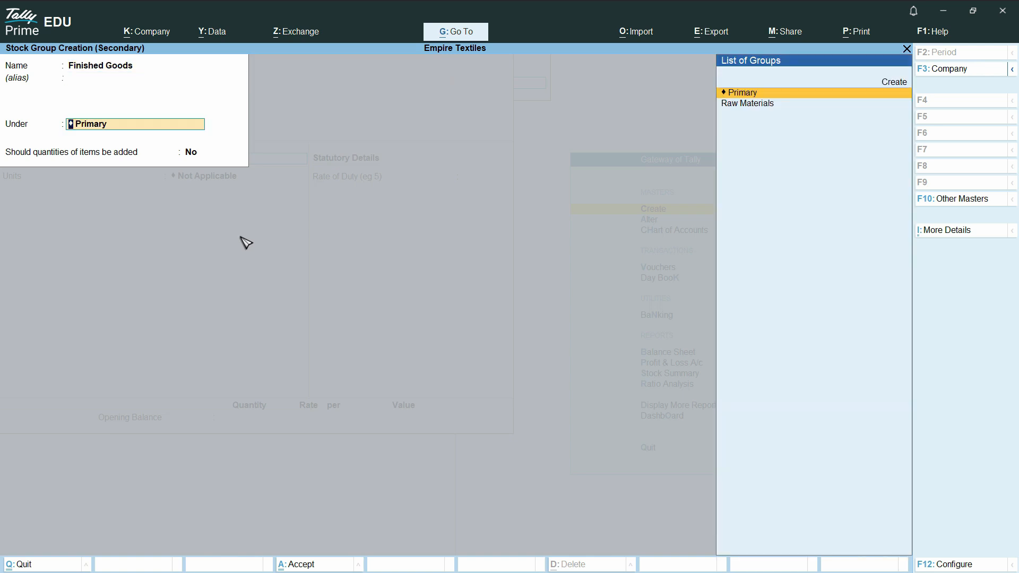
key("Return")
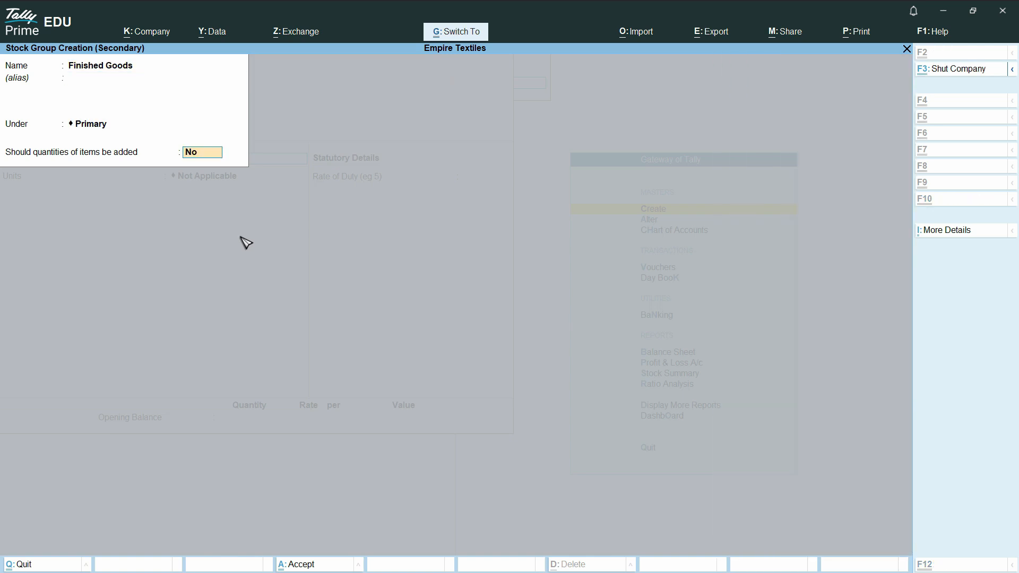
key("ctrl+a")
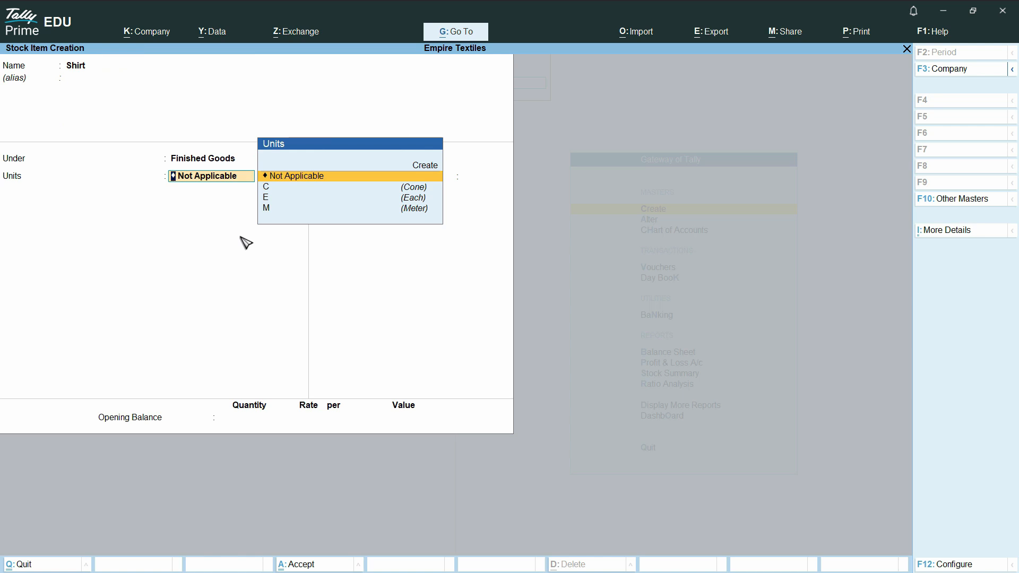
Step: Set the Shirt item's unit of measure to E (Each)
key("Down")
key("Down")
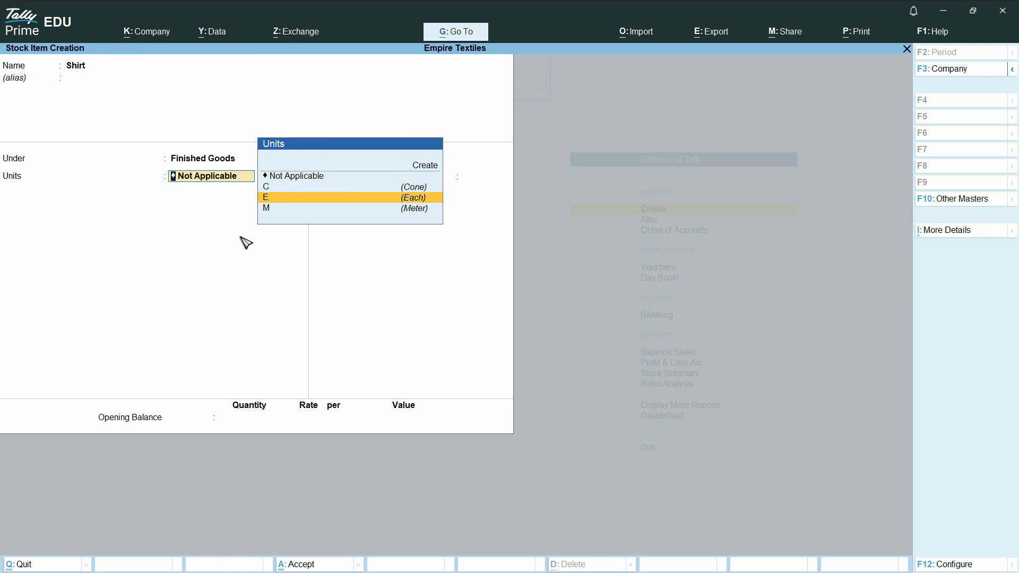
key("Return")
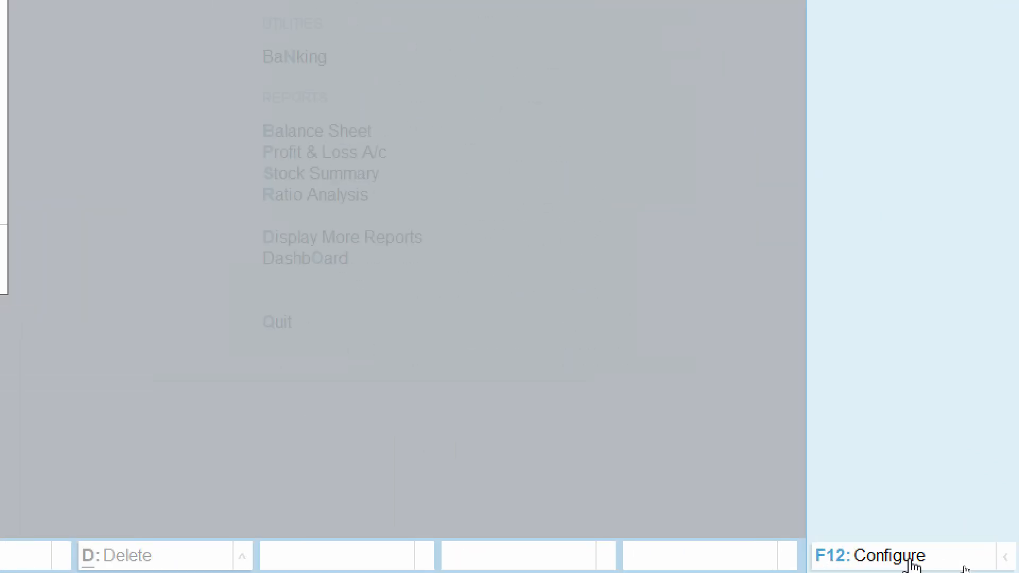
Step: Enable setting a components list (Bill of Materials) in stock items through the expanded stock item configuration
left_click(964, 566)
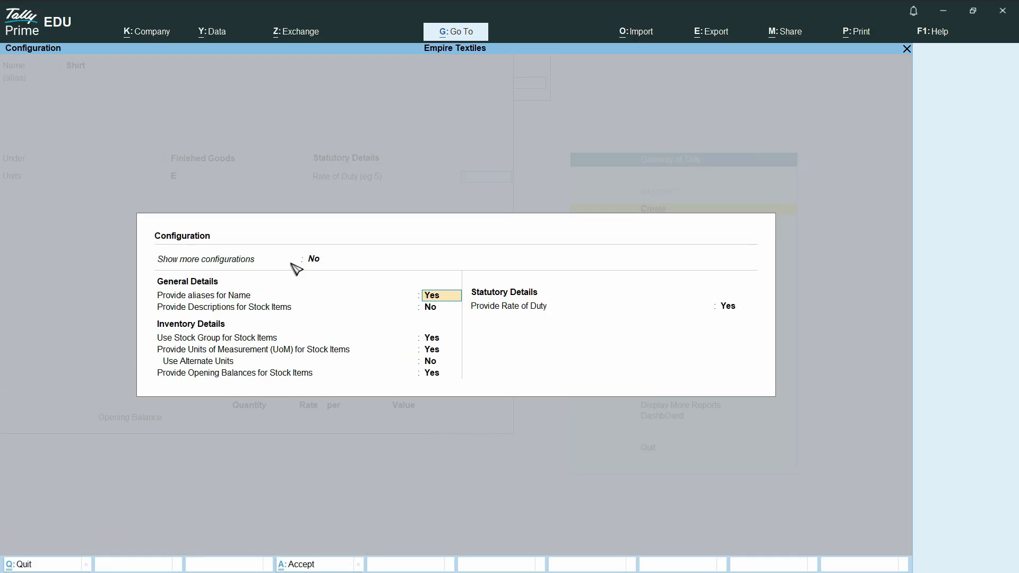
left_click(314, 260)
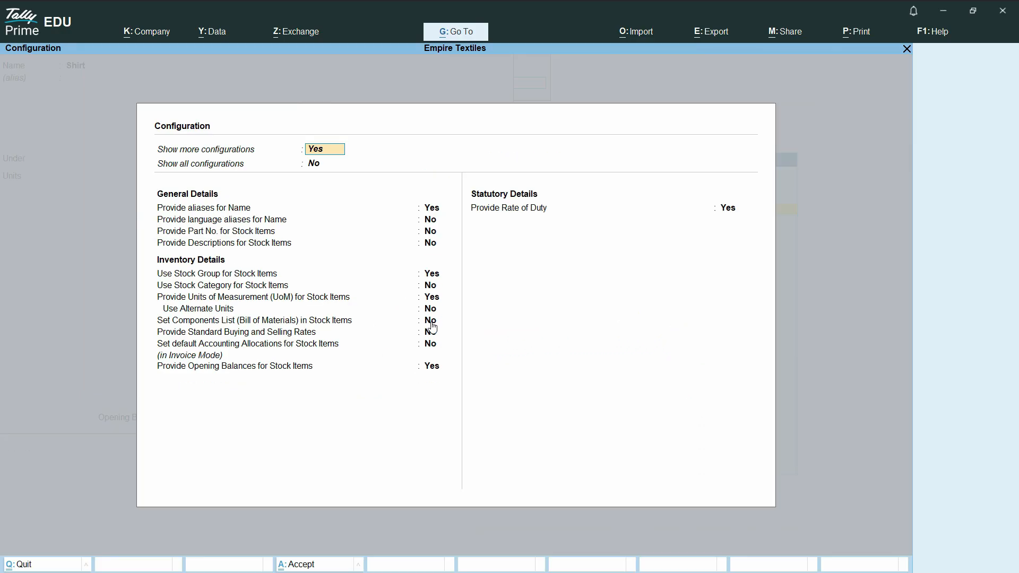
left_click(431, 323)
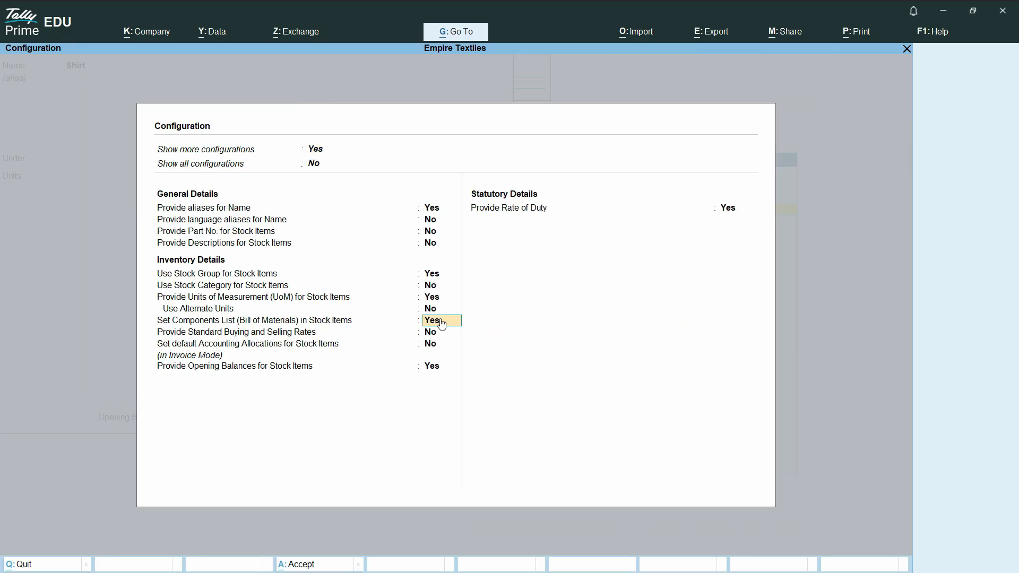
key("ctrl+a")
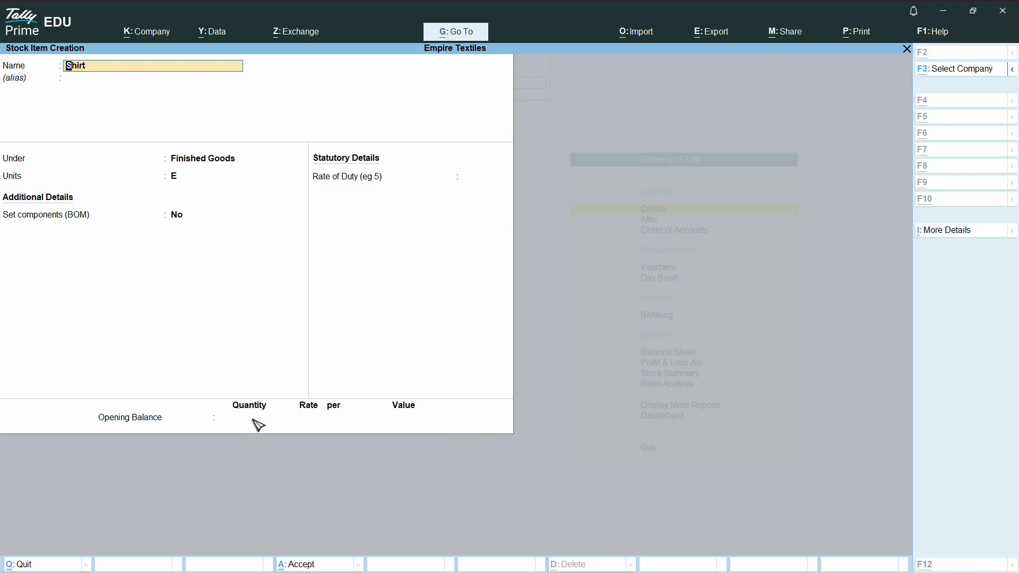
Step: Check the Shirt column in the Excel sheet, then enable BOM components for the Shirt item in TallyPrime and name the BOM Shirts
key("alt+Tab")
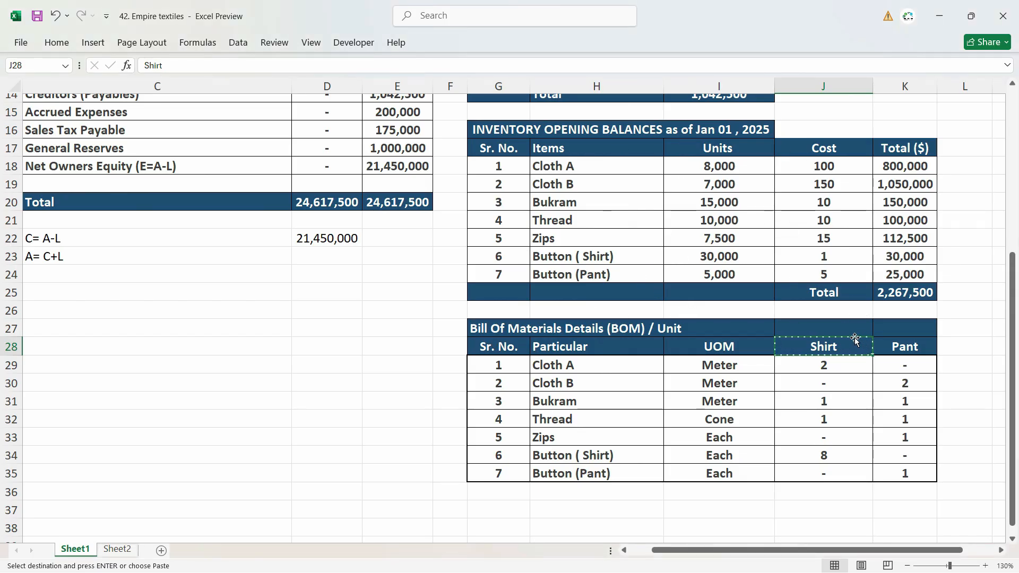
key("alt+Tab")
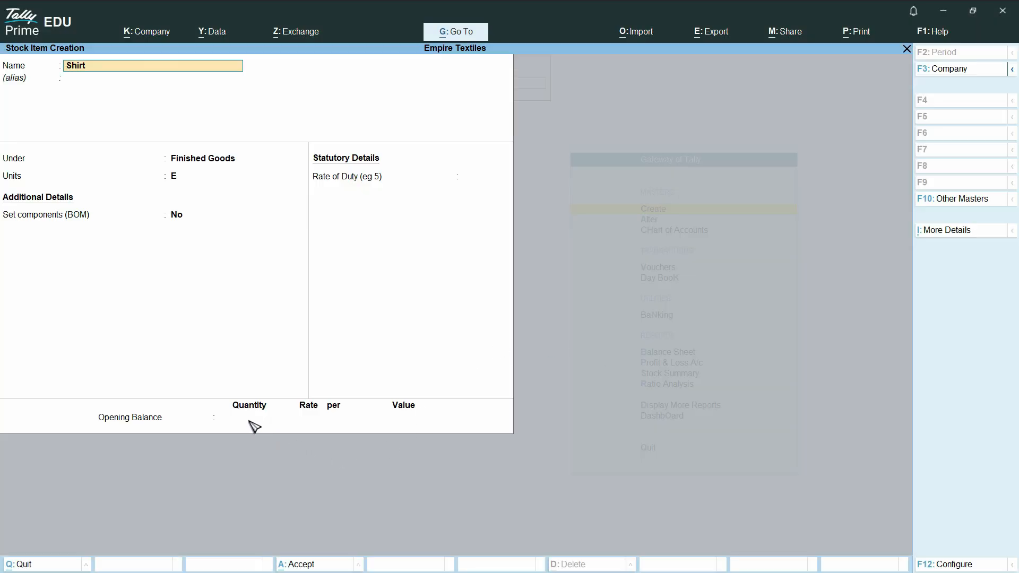
left_click(182, 220)
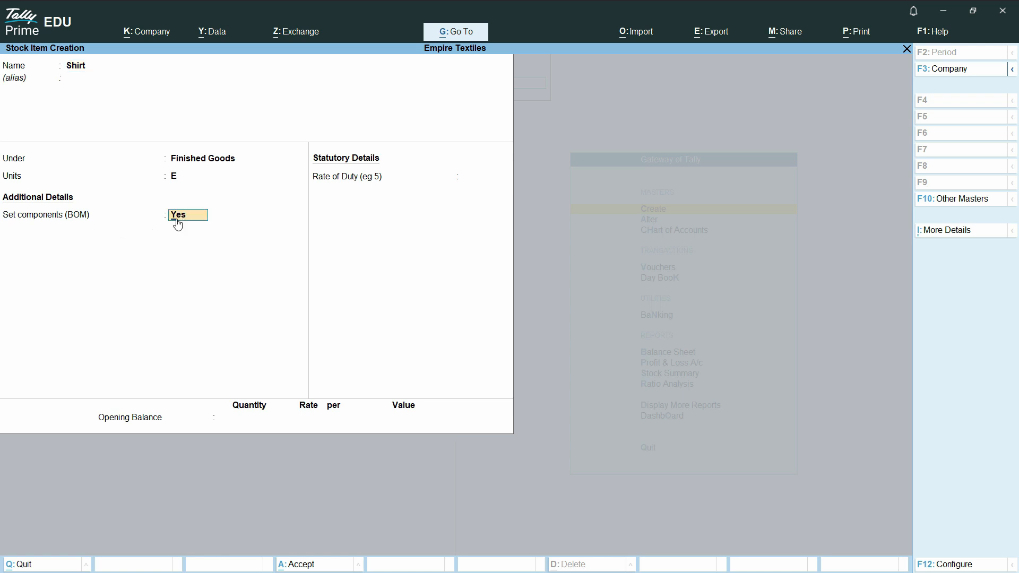
left_click(178, 222)
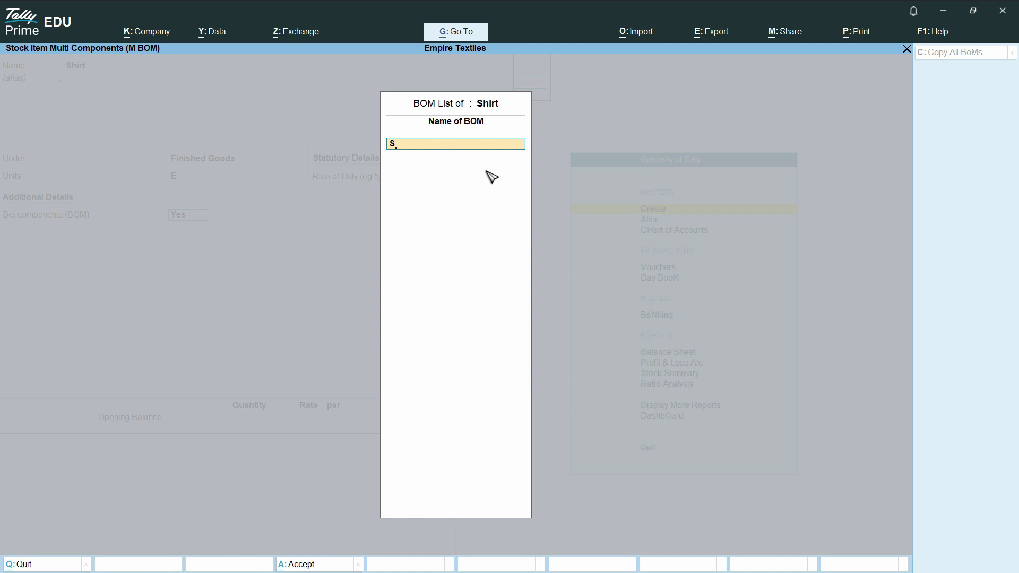
key("Return")
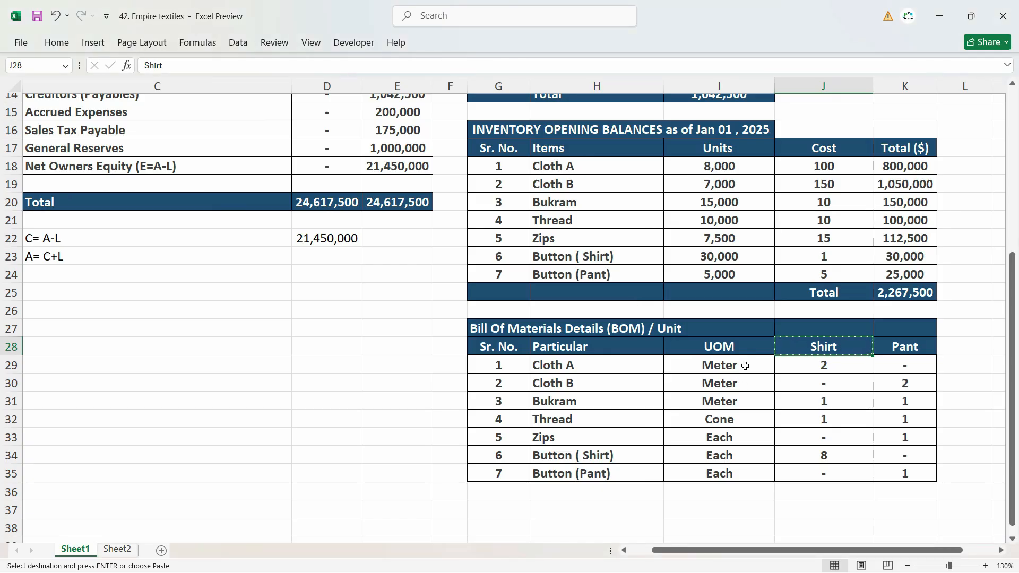
Step: Set the Shirts BOM's unit of manufacture to 1 E and add Cloth A with quantity 2 M, following the Excel sheet
key("Escape")
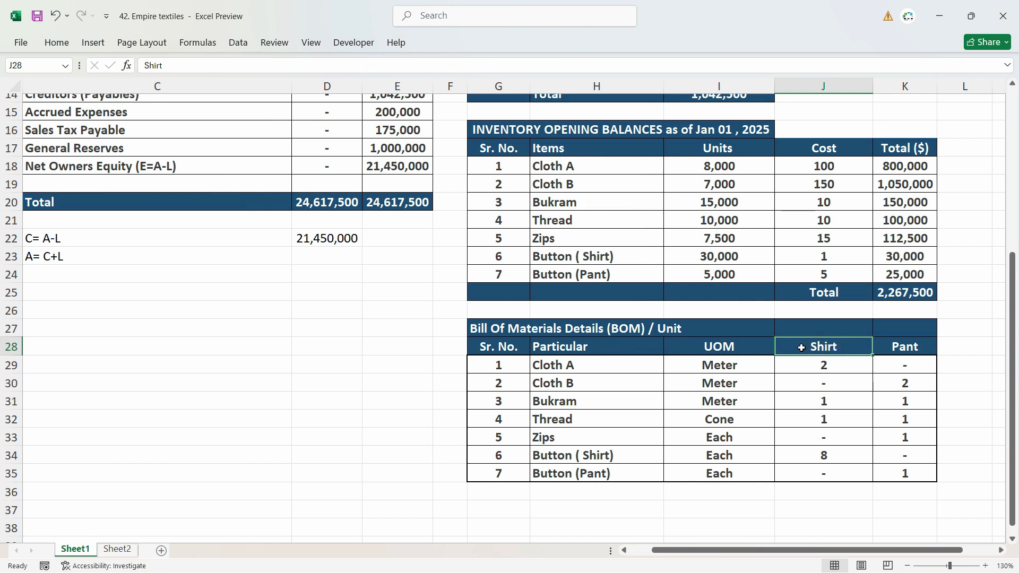
key("alt+Tab")
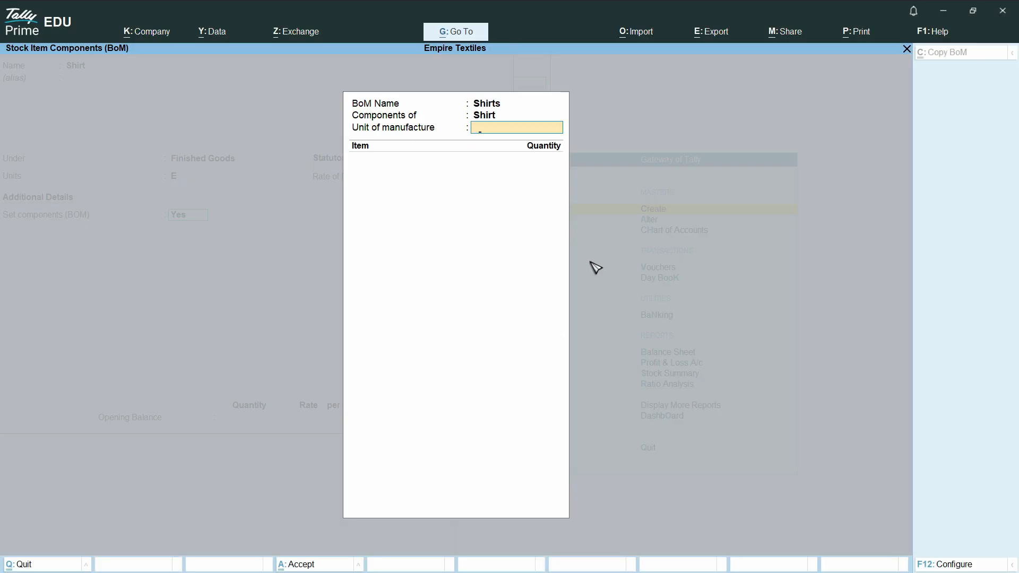
key("Return")
key("alt+Tab")
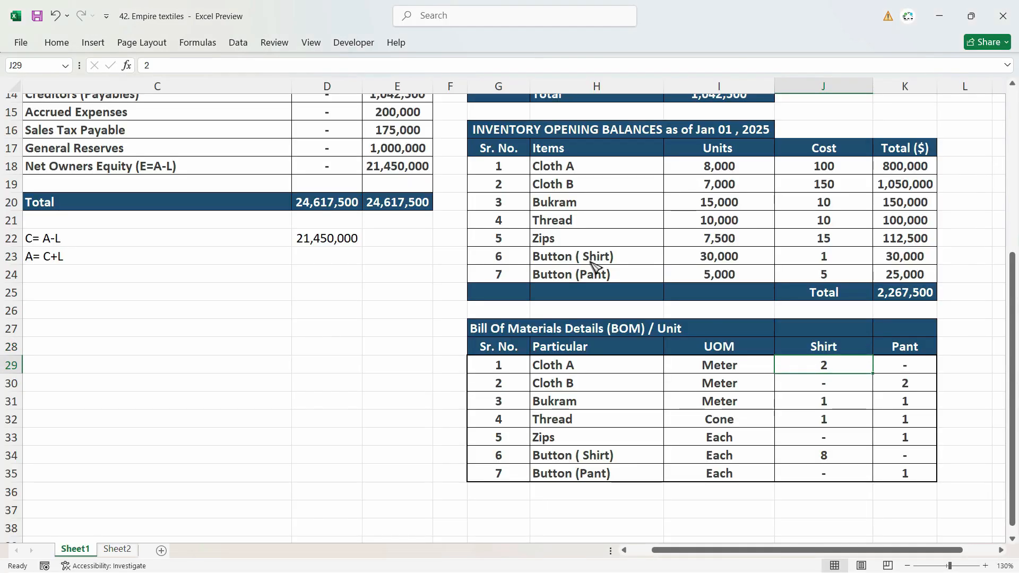
key("alt+Tab")
type("o")
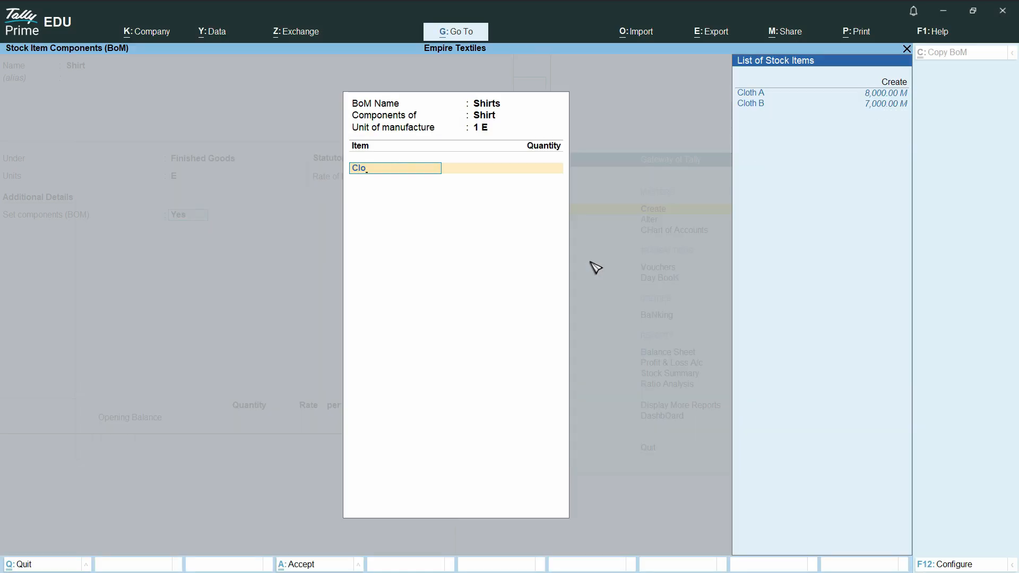
key("Return")
type("2")
key("Return")
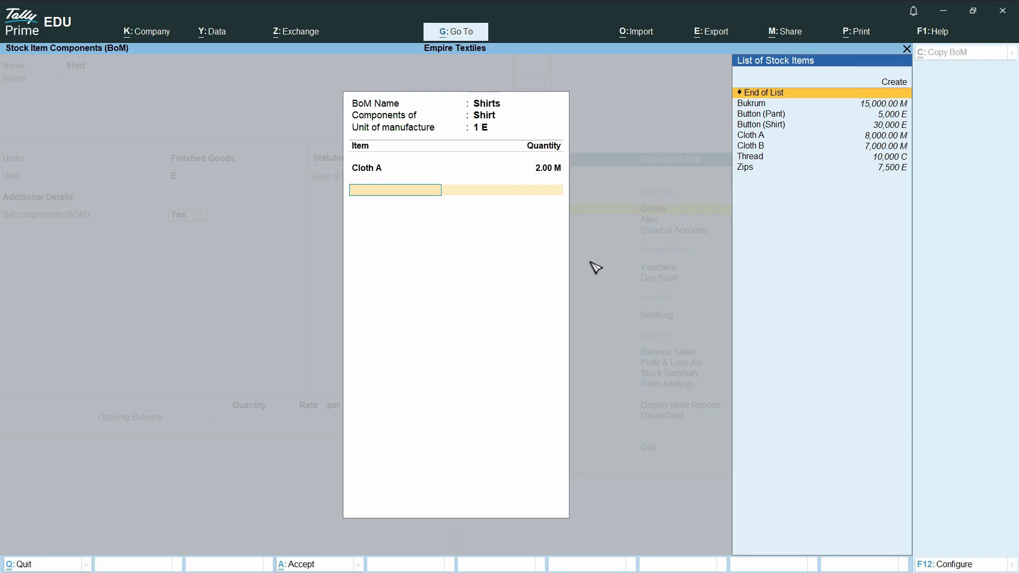
Step: Look up the shirt's next material in Excel and add Bukrum with quantity 1 M to the Shirts BOM in TallyPrime
key("alt+Tab")
key("Down")
key("Down")
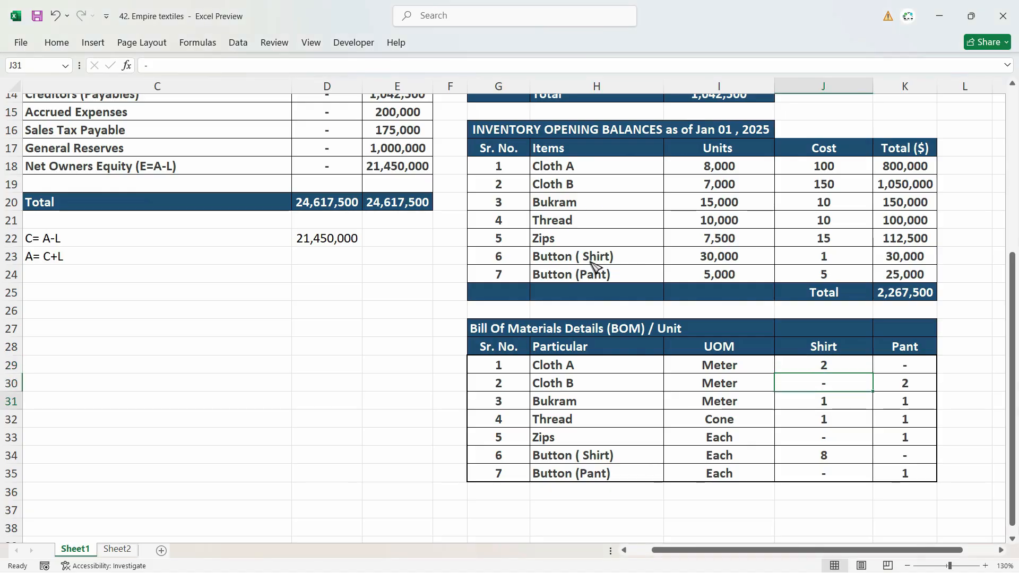
key("alt+Tab")
type("Buk")
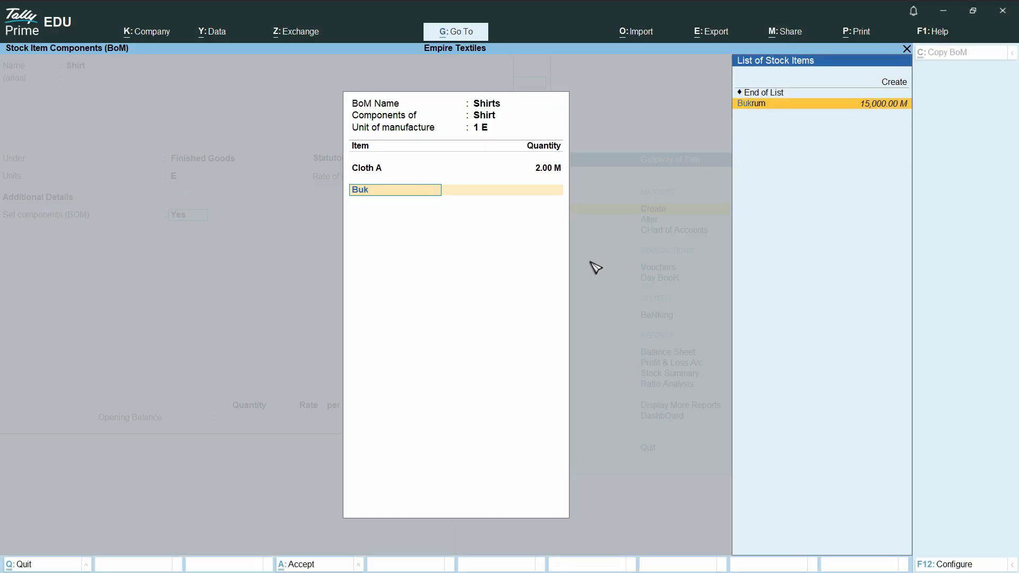
key("Return")
key("alt+Tab")
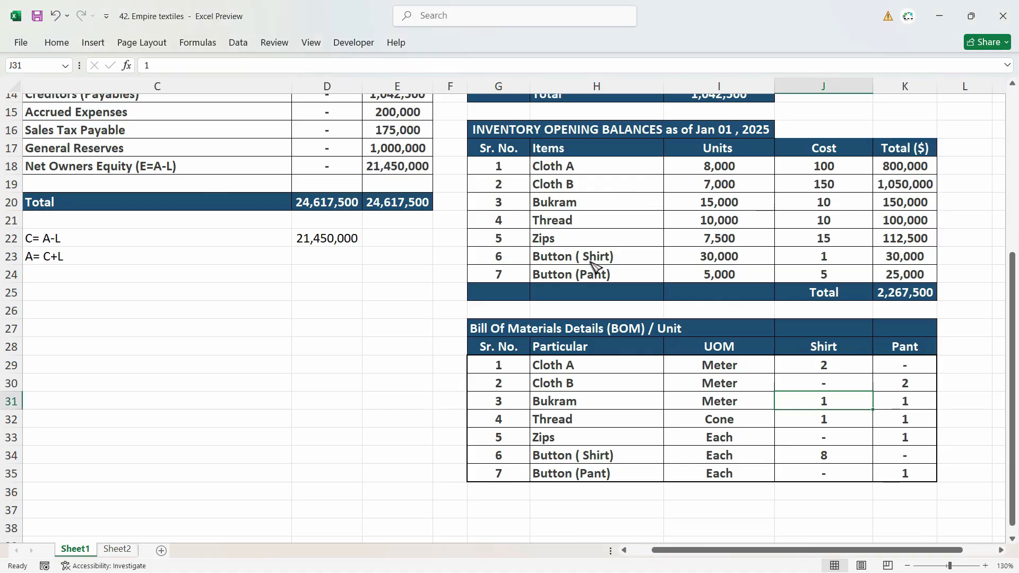
key("alt+Tab")
type("1")
key("Return")
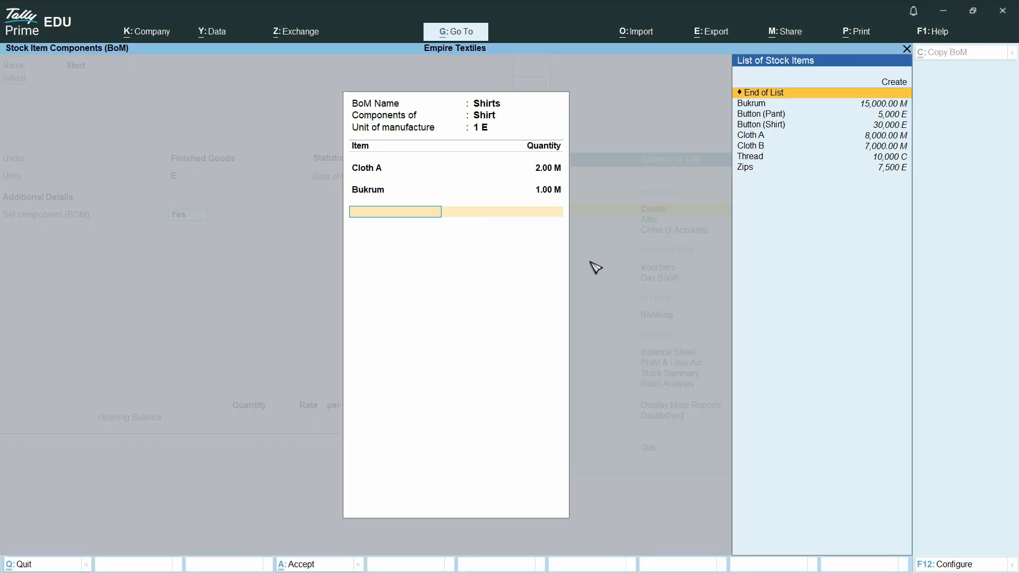
Step: Look up the thread requirement in Excel and add Thread with quantity 1 C to the Shirts BOM in TallyPrime
key("alt+Tab")
key("Down")
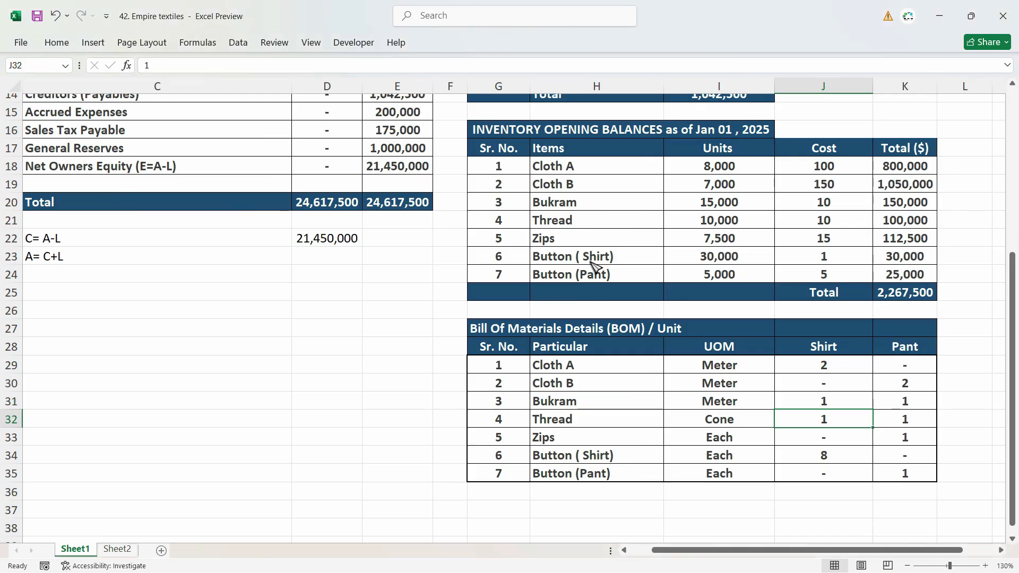
key("alt+Tab")
type("Th")
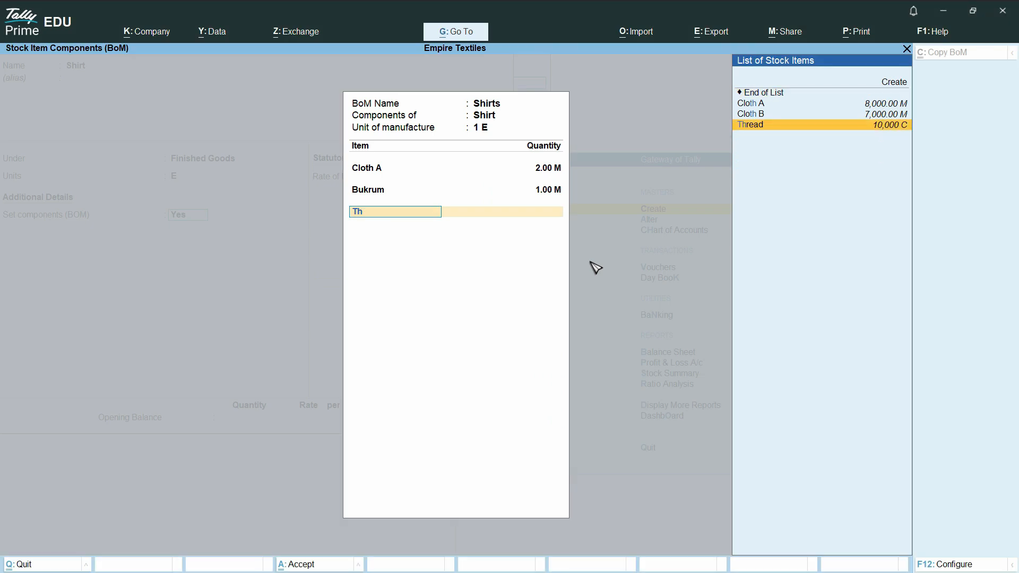
key("Return")
type("1")
key("Return")
Step: Look up the shirt button requirement in Excel and add Button (Shirt) with quantity 8 E to the Shirts BOM in TallyPrime
key("alt+Tab")
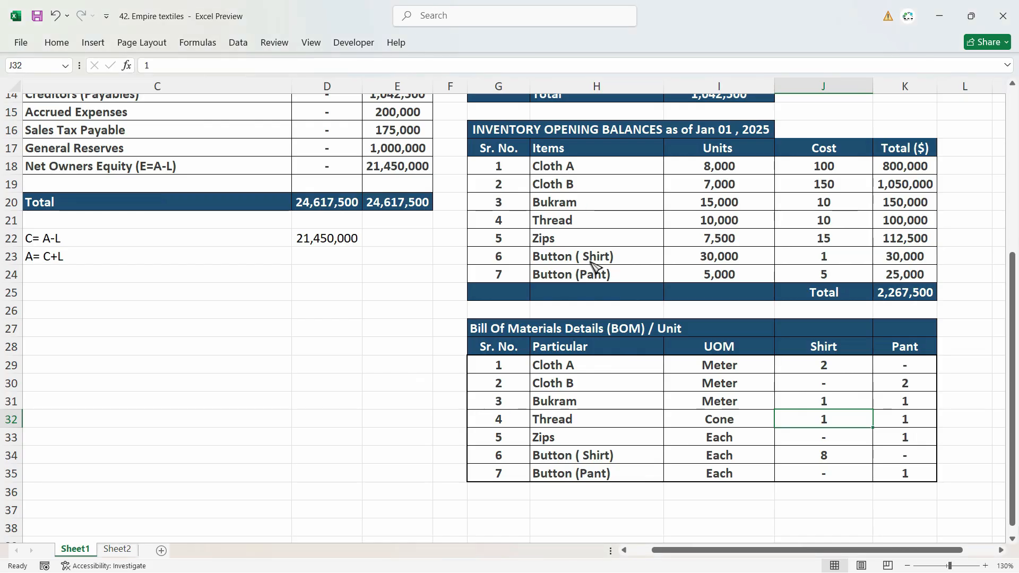
key("Down")
key("Down")
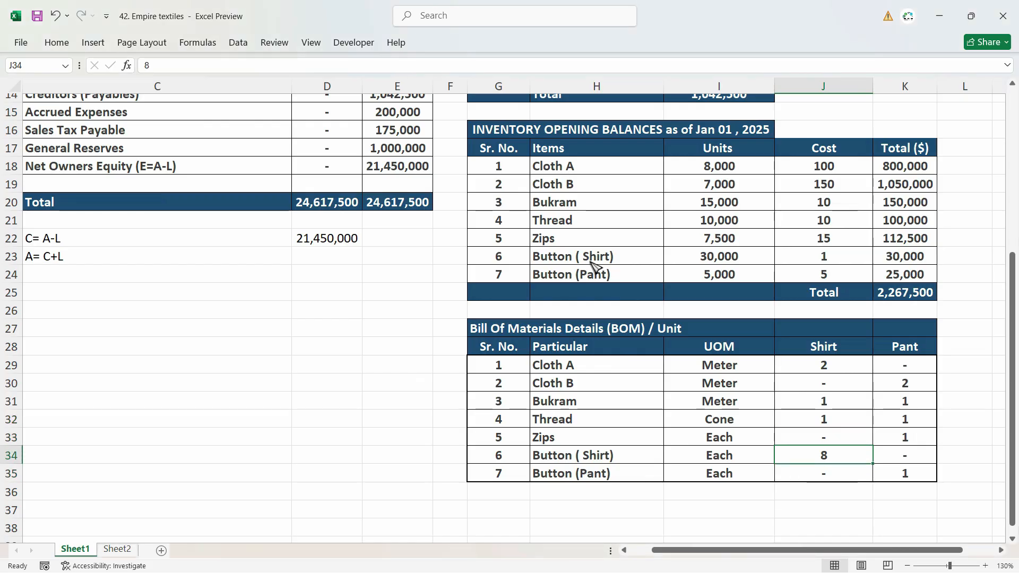
key("alt+Tab")
key("Down")
key("Down")
key("Down")
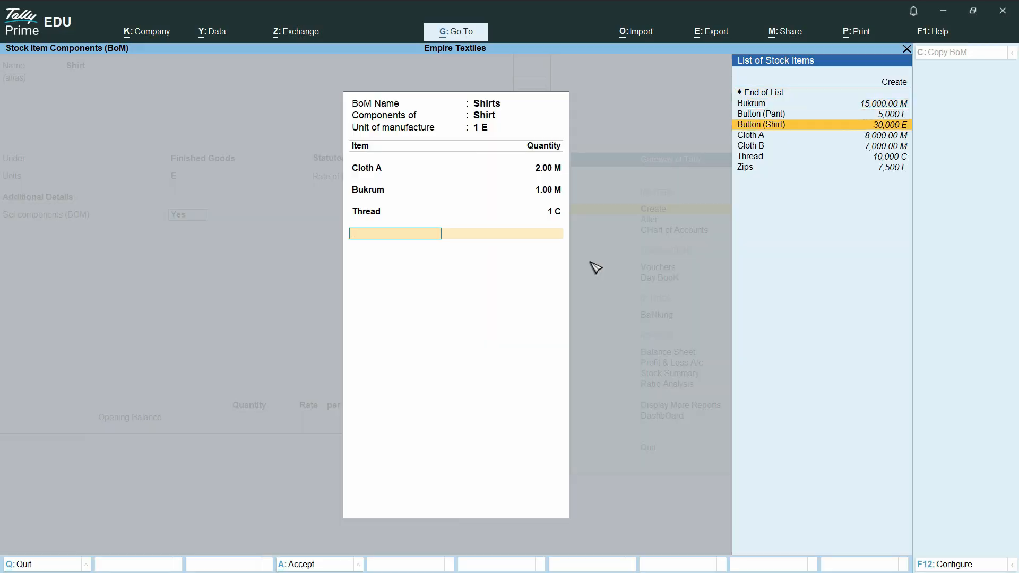
key("Return")
type("8")
key("Return")
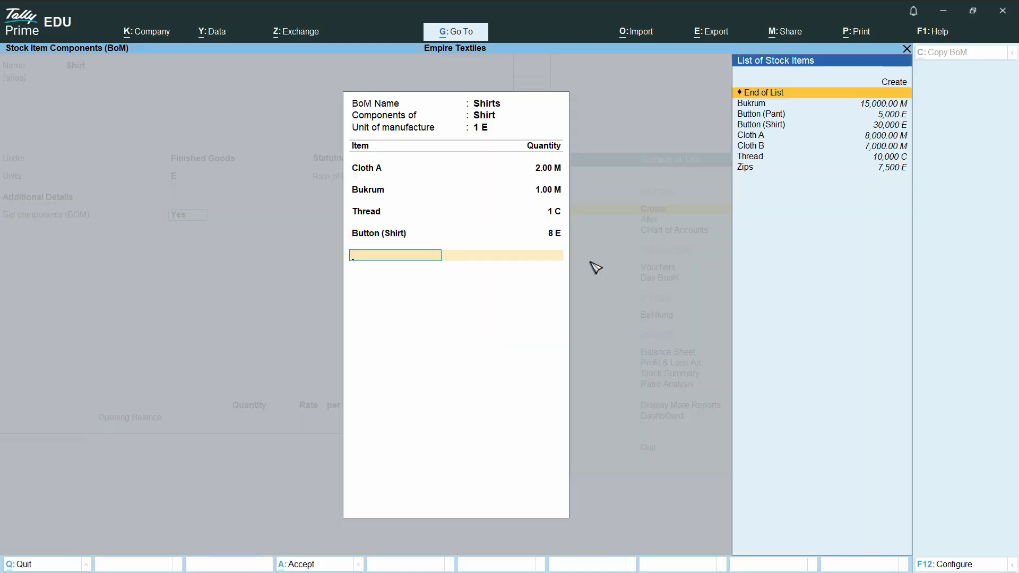
Step: Accept the Shirts component list and save the Shirt stock item
key("ctrl")
key("ctrl+a")
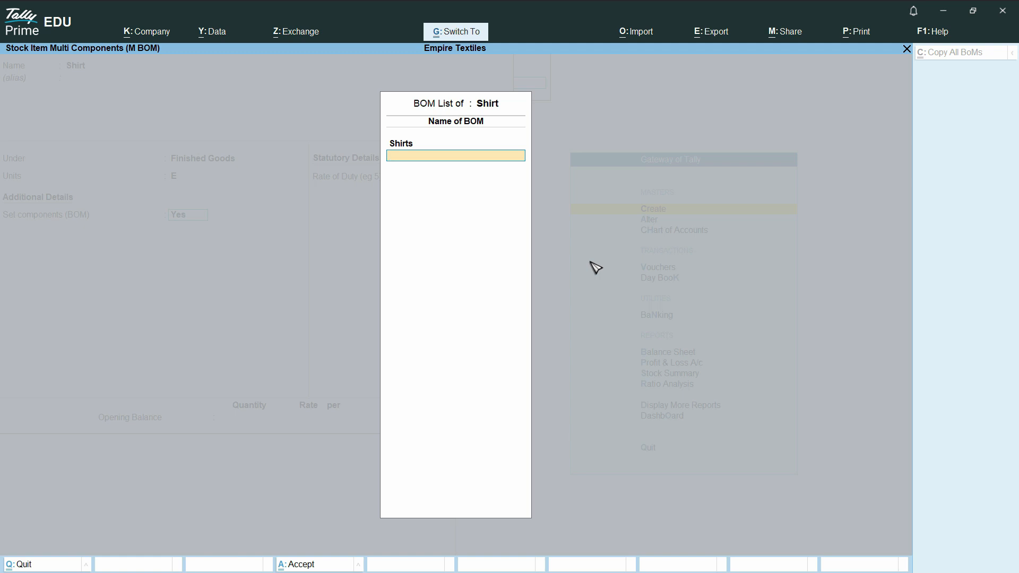
key("ctrl+a")
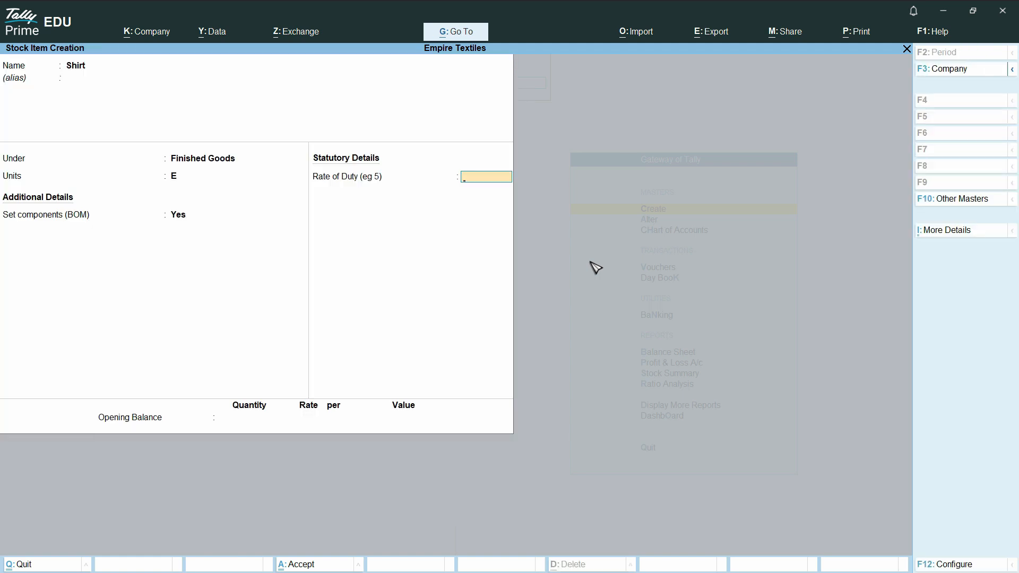
key("ctrl")
key("ctrl+a")
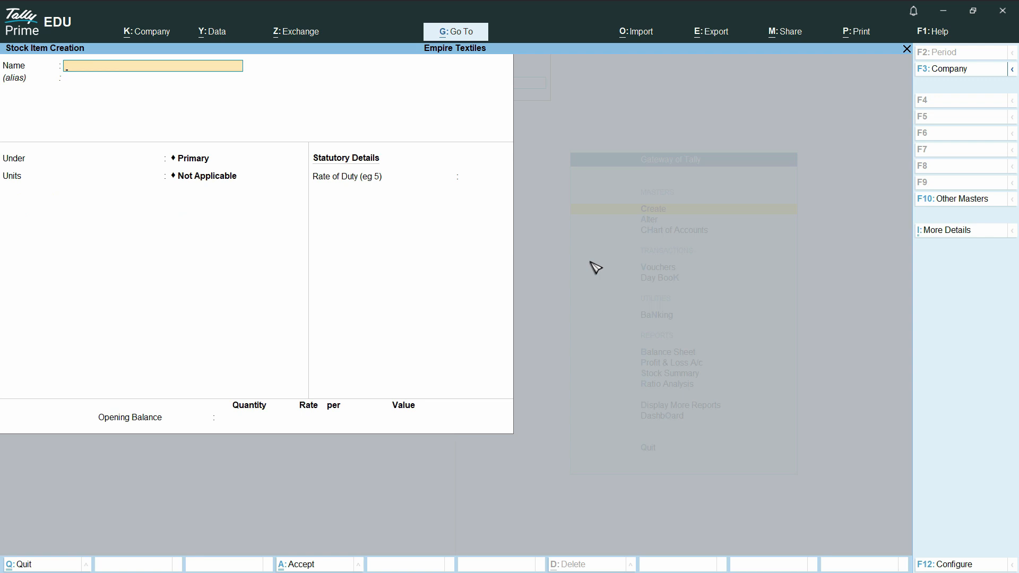
Step: Name the new stock item Pants, place it under Finished Goods and set its unit to E (Each)
type("Pants")
key("Return")
key("Return")
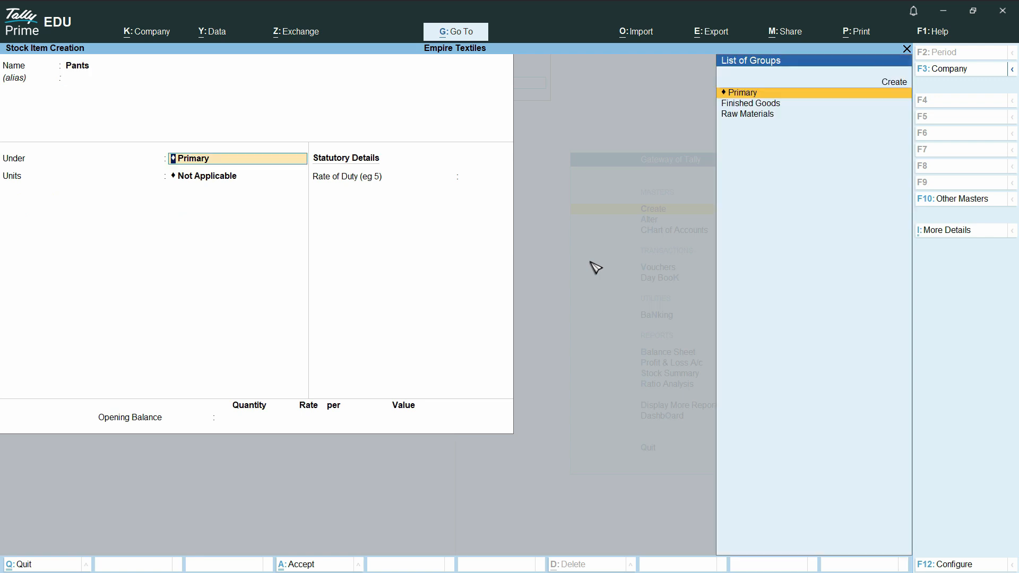
key("Down")
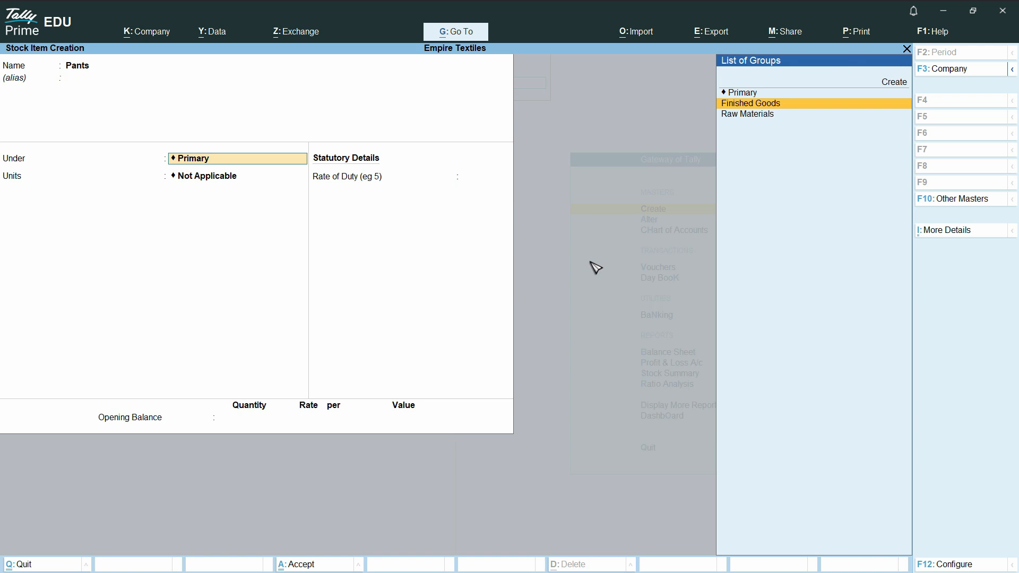
key("Return")
type("E")
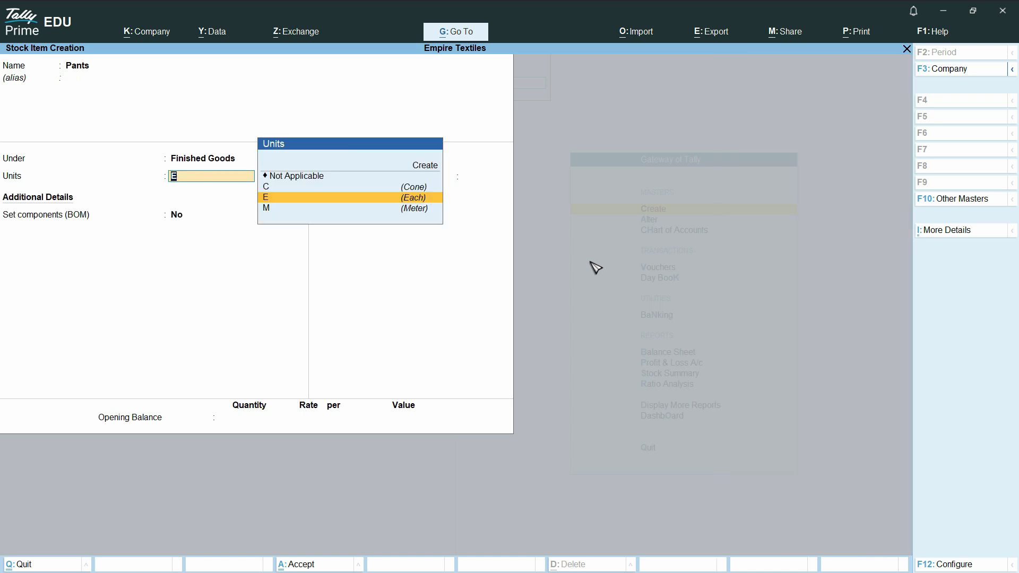
key("Return")
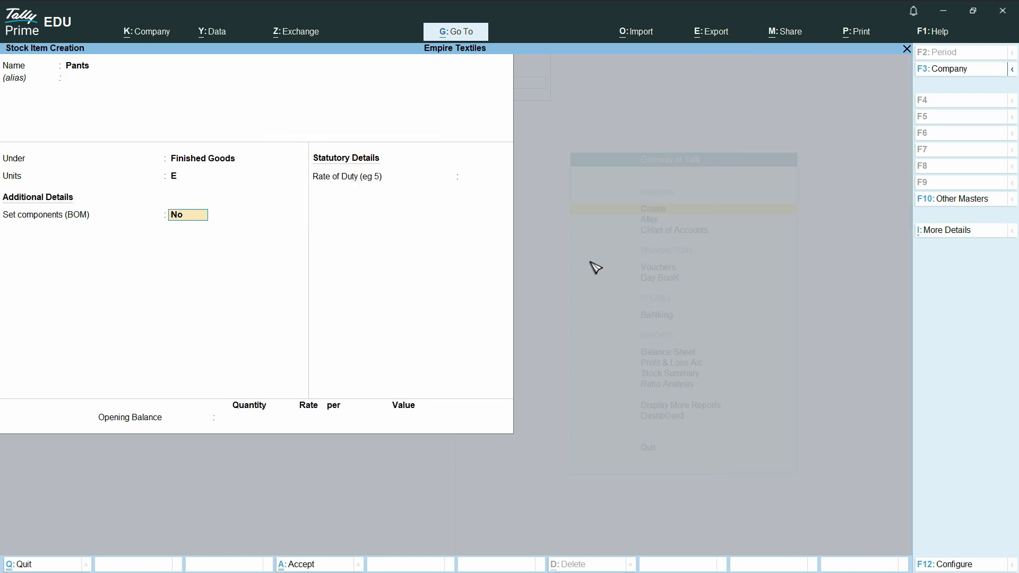
Step: Enable BOM components for Pants, name the BOM Pant and set its unit of manufacture to 1
type("yes")
key("Return")
type("Pant")
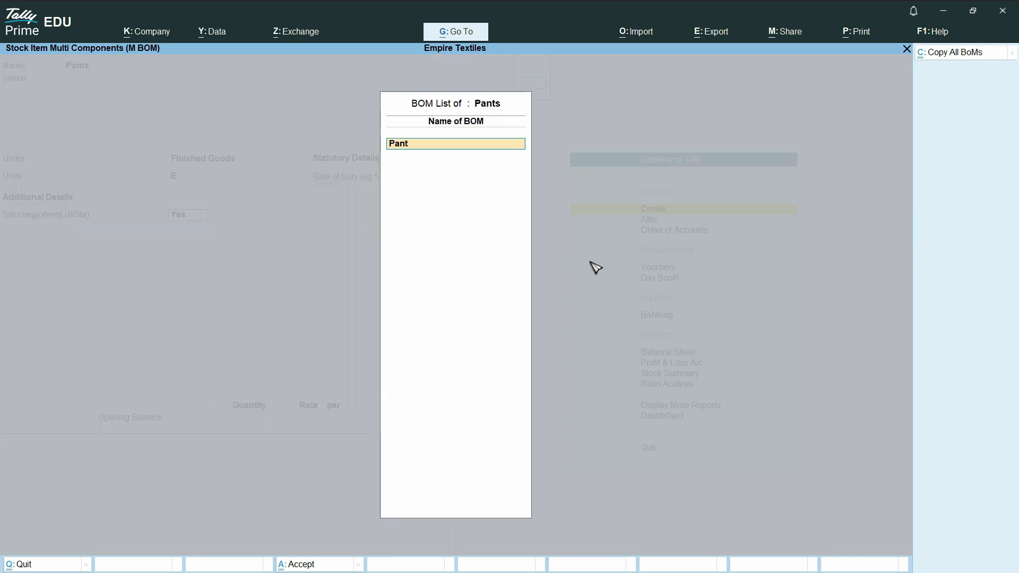
key("Return")
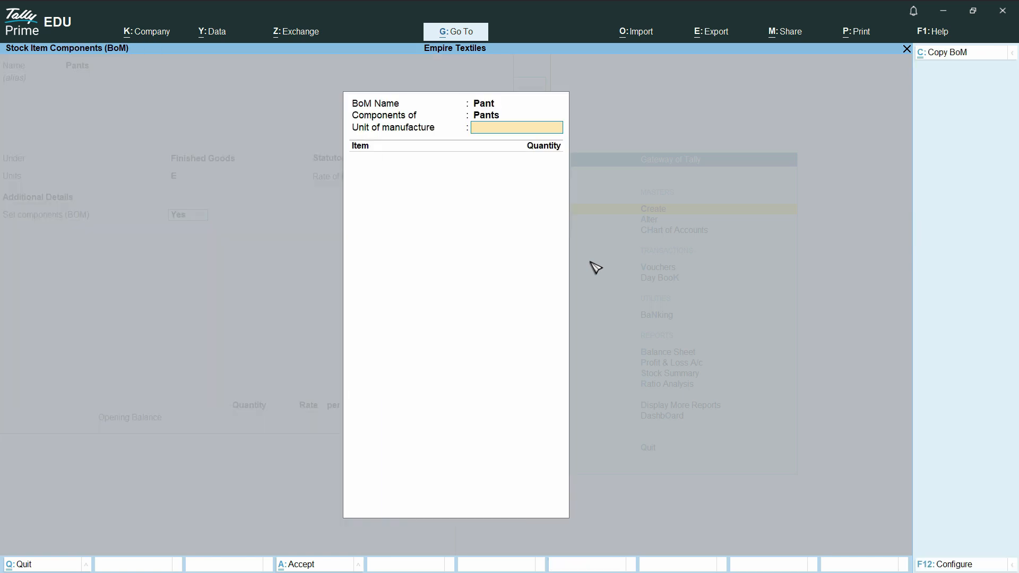
type("1")
key("Return")
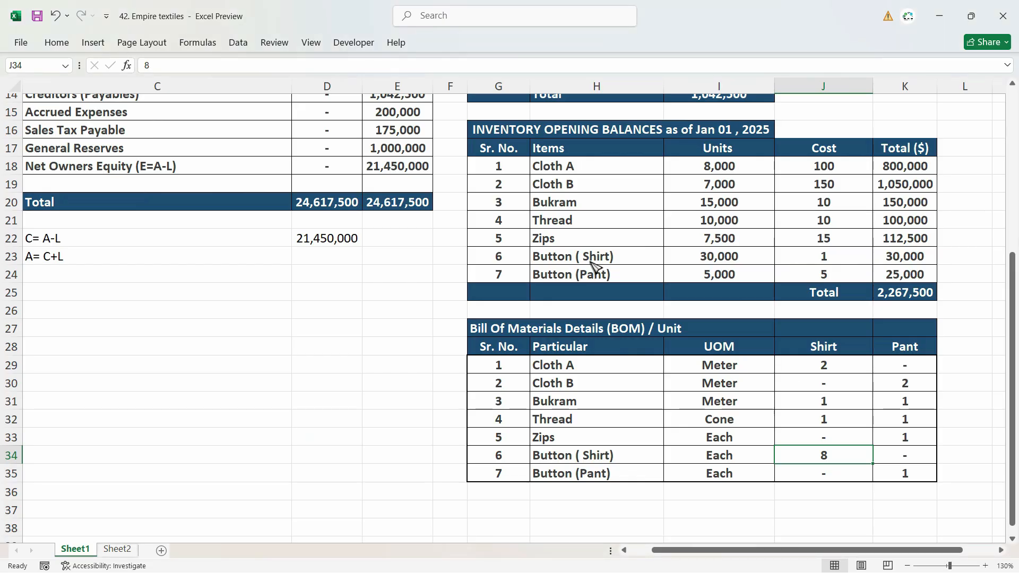
Step: Switch to the Excel sheet and highlight the Pant quantity for Cloth B in yellow in the Bill Of Materials table
key("Down")
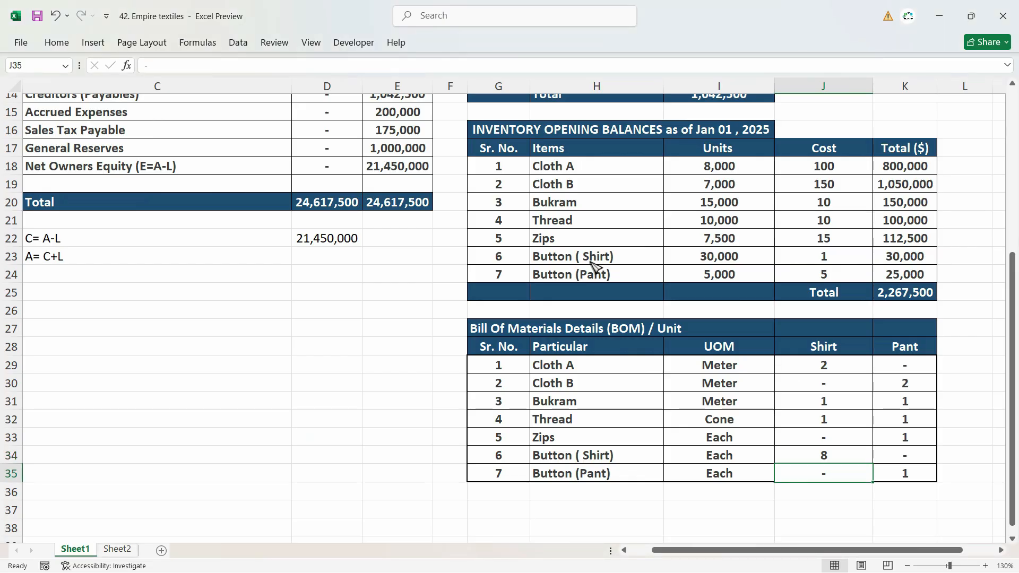
key("Right")
key("Up")
key("Up")
key("Up")
key("Up")
key("Up")
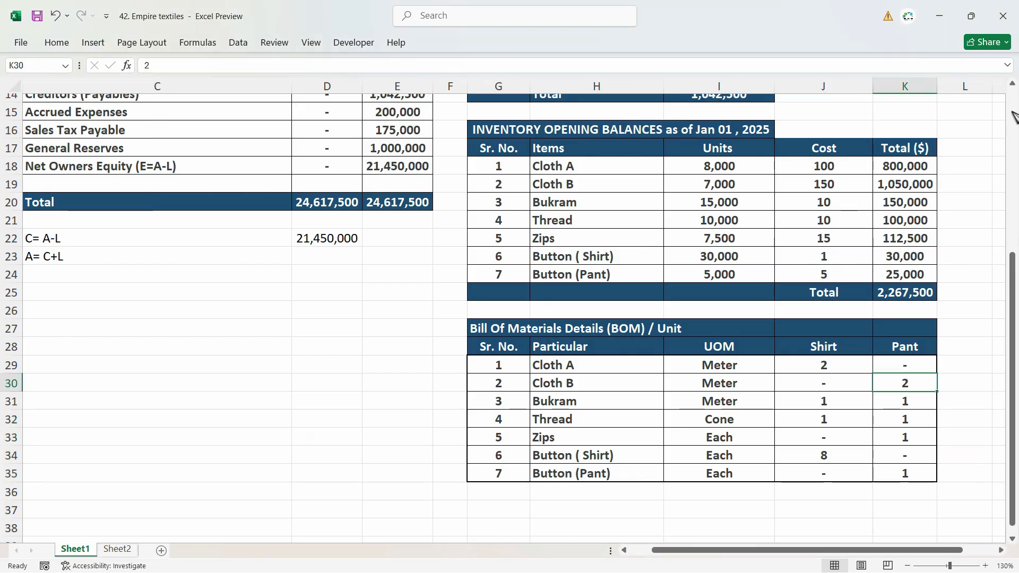
left_click(57, 42)
left_click(178, 89)
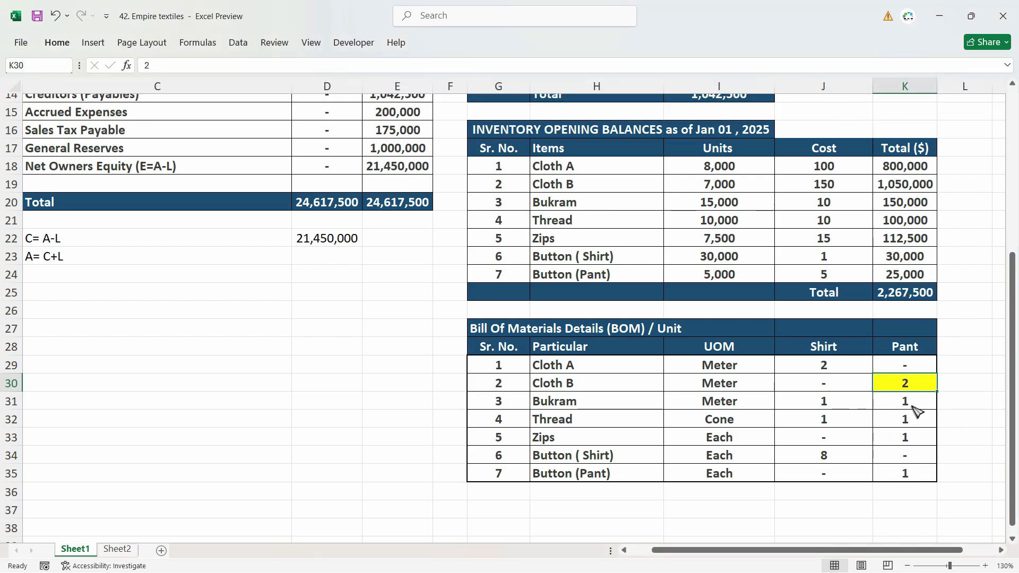
Step: Switch back to TallyPrime and add Cloth B with quantity 2 M as the first component of the Pants BOM
key("alt+Tab")
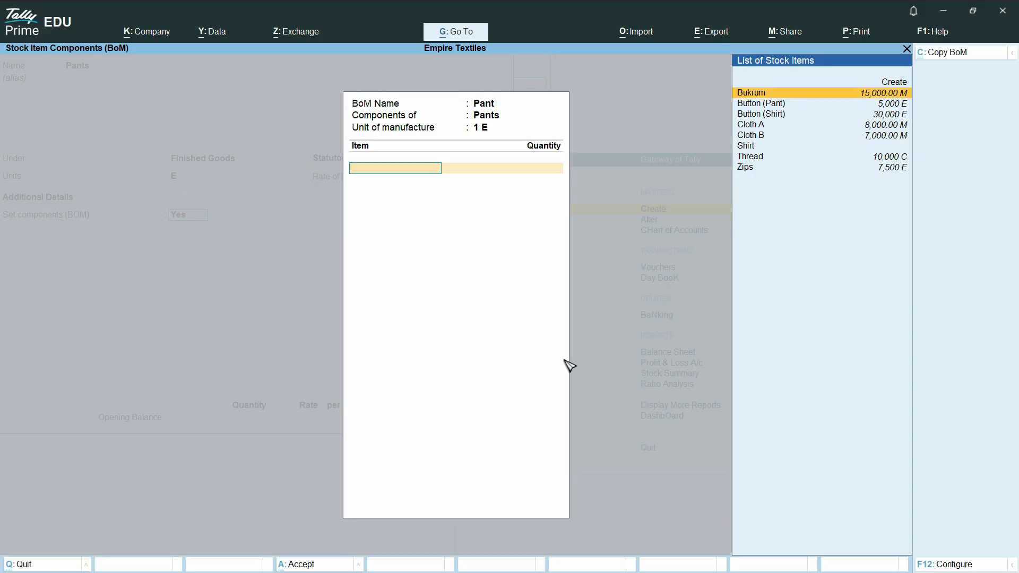
left_click(750, 134)
type("2")
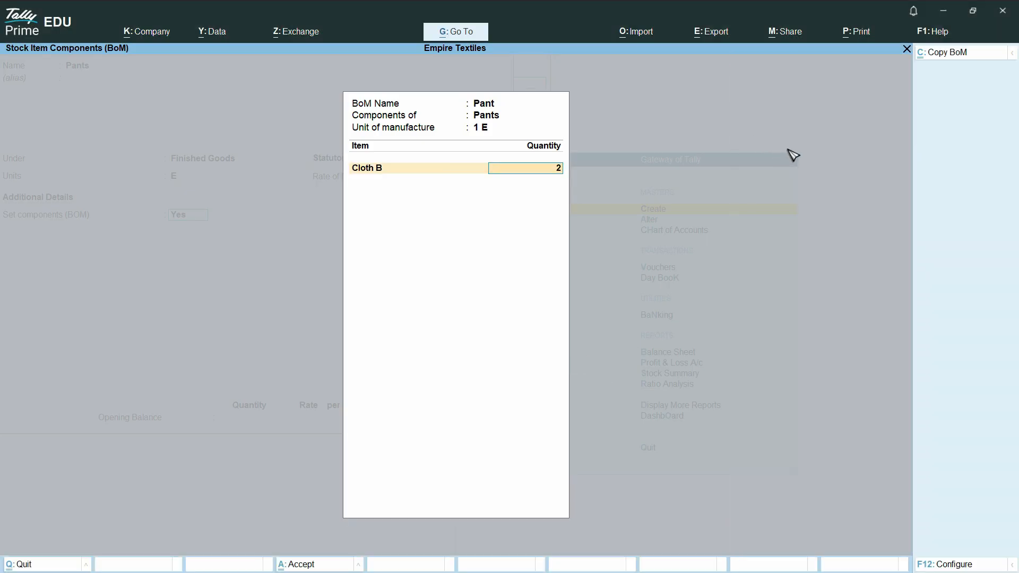
key("Return")
Step: Highlight the Pant quantity for Bukram in yellow in Excel and add Bukrum with quantity 1 M to the Pants BOM in TallyPrime
key("alt+Tab")
key("Down")
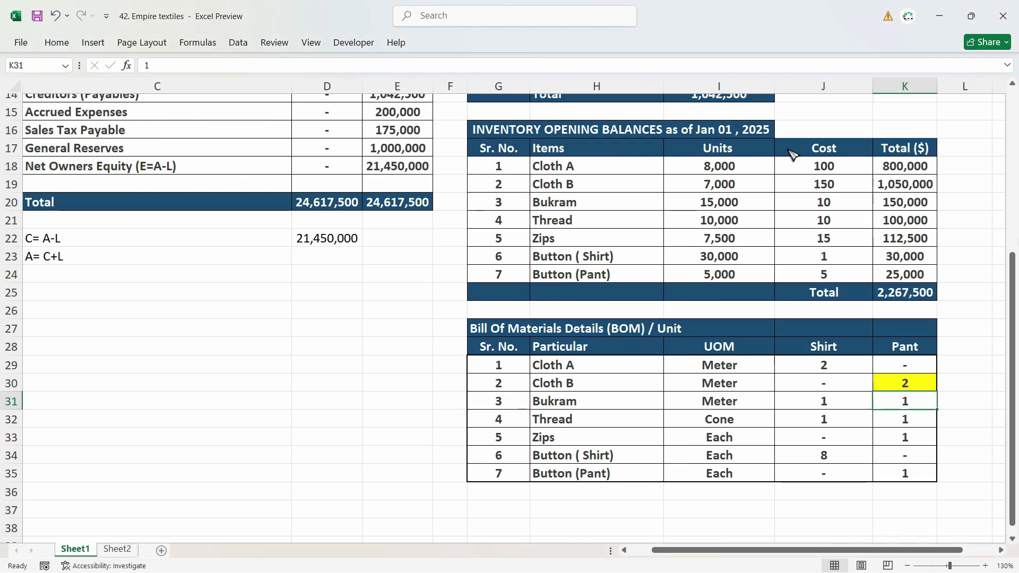
key("F4")
key("alt+Tab")
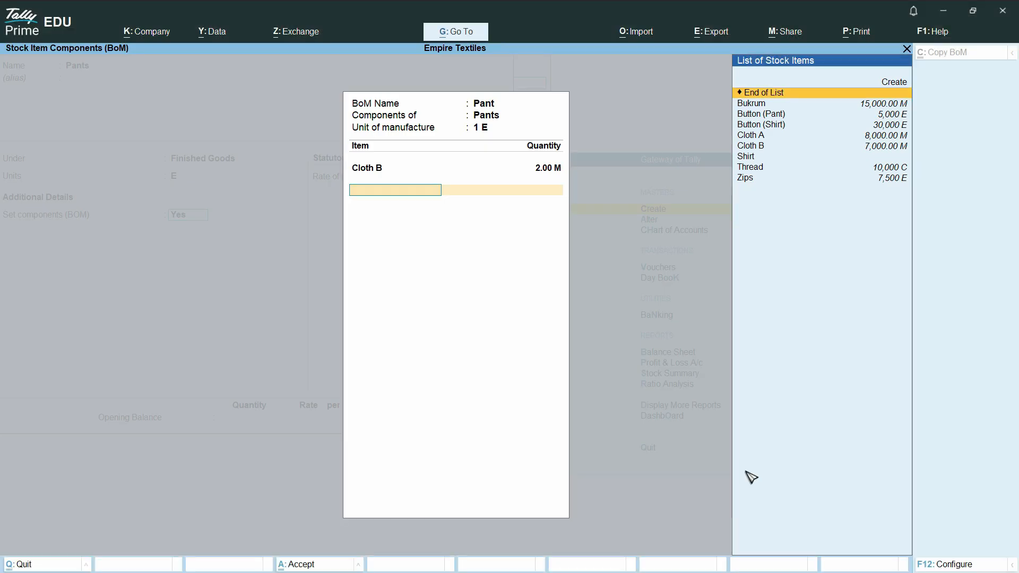
key("Down")
key("Return")
type("1")
key("Return")
Step: Switch to Excel, highlight the Pant quantity for Thread in yellow and select the Pant quantity for Zips
key("alt+Tab")
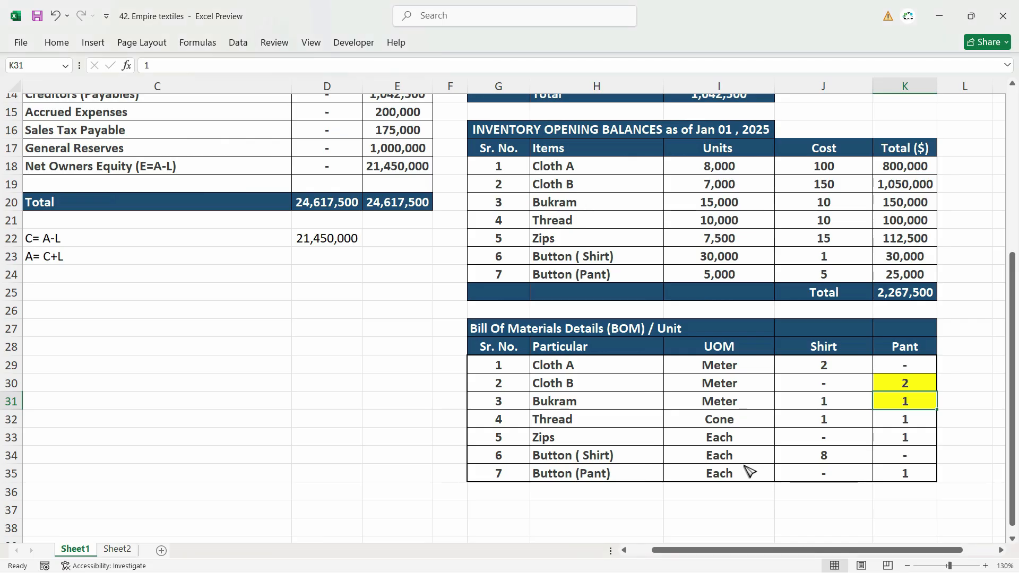
left_click(895, 419)
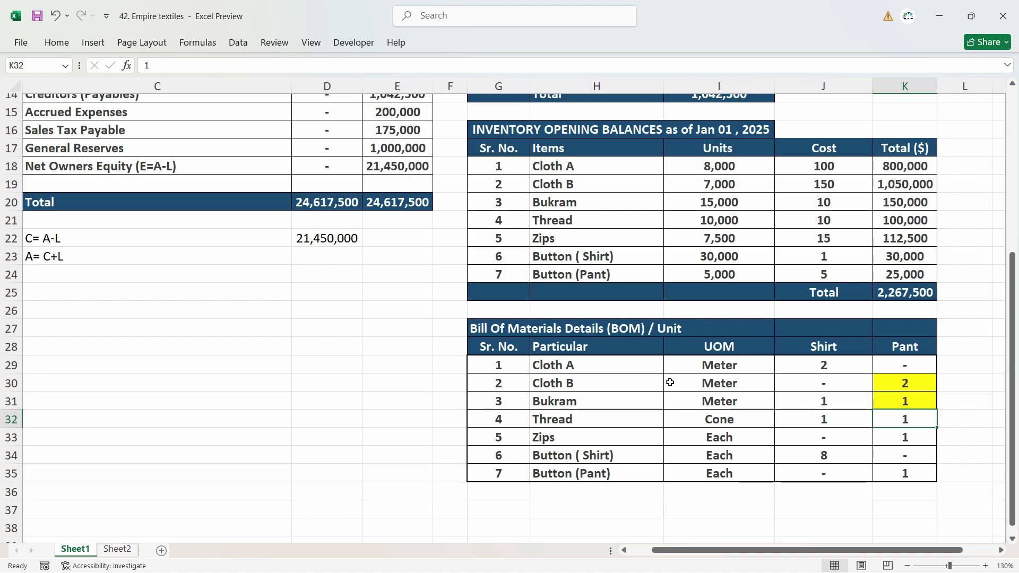
left_click(56, 42)
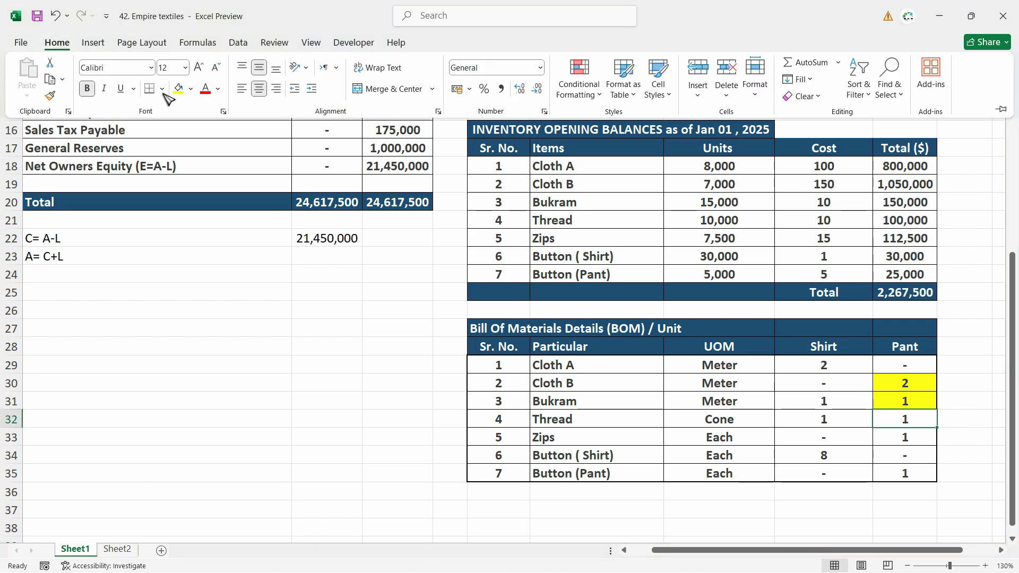
left_click(179, 89)
left_click(878, 437)
Step: Switch to TallyPrime and add Thread with quantity 1 C and Zips with quantity 1 E to the Pants BOM
key("alt+Tab")
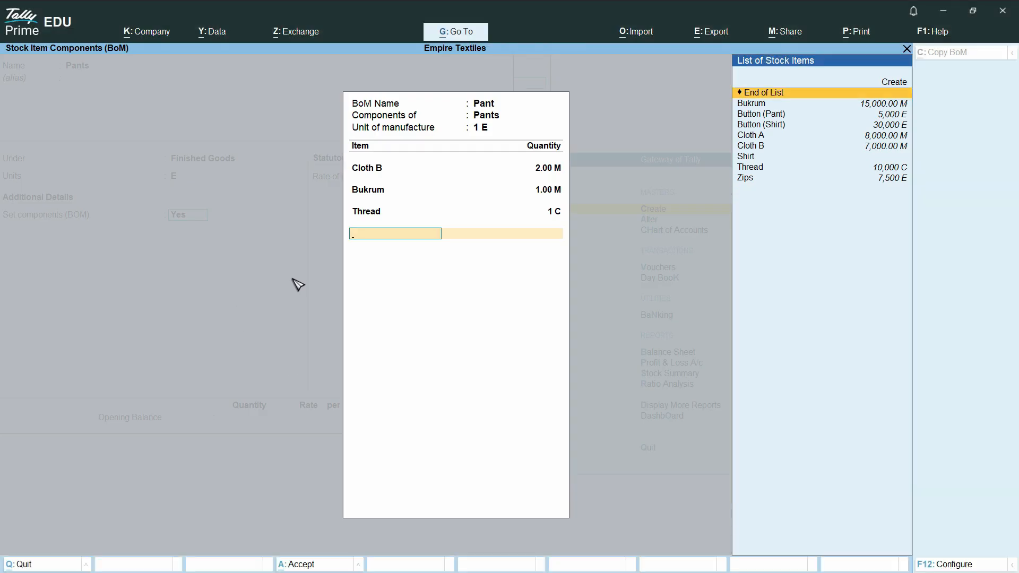
type("Zi")
key("Return")
type("1")
key("Return")
Step: Look up the pant button requirement in Excel and add Button (Pant) with quantity 1 E to the Pants BOM in TallyPrime
key("alt+Tab")
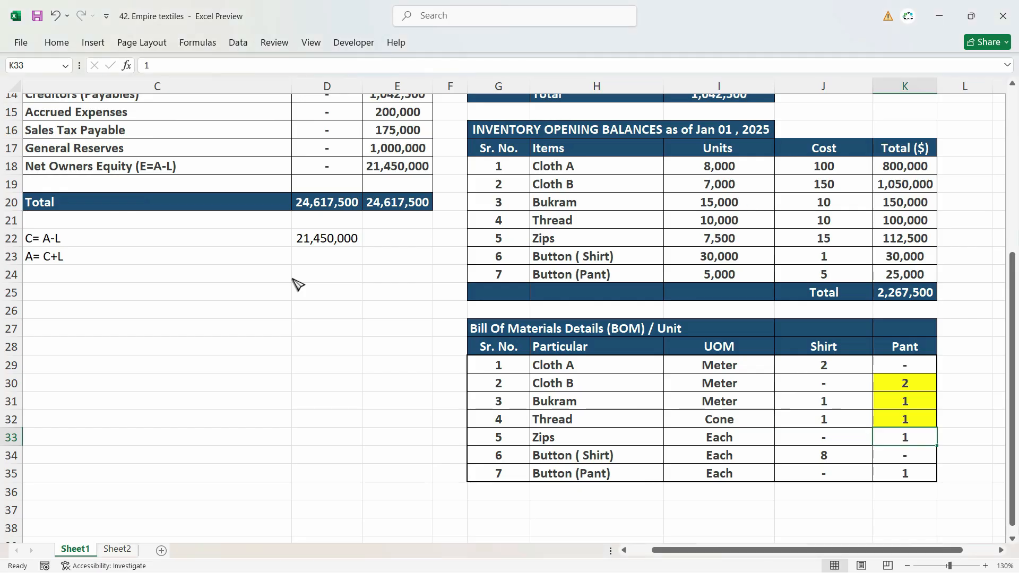
left_click(923, 480)
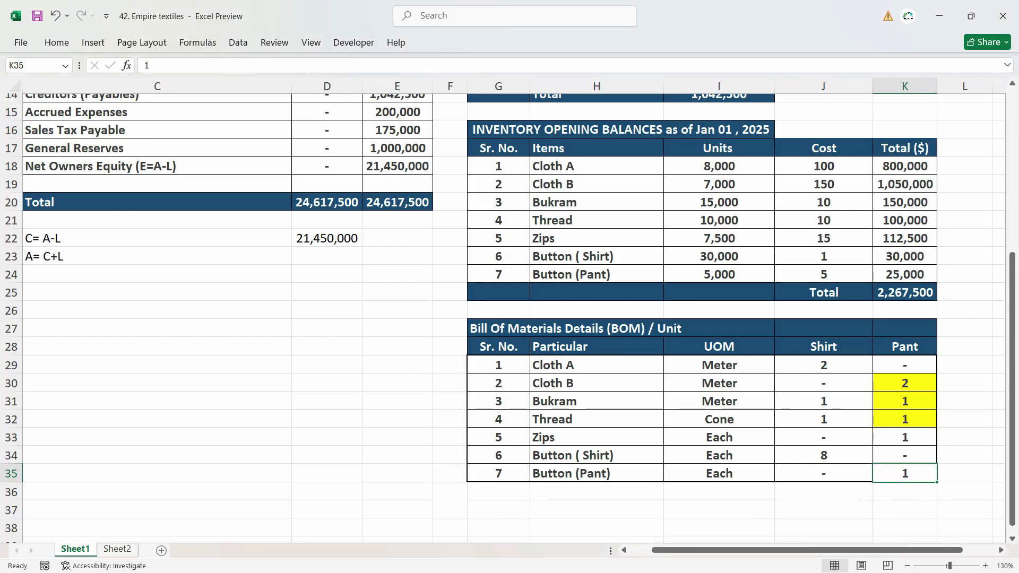
key("alt+Tab")
type("Bu")
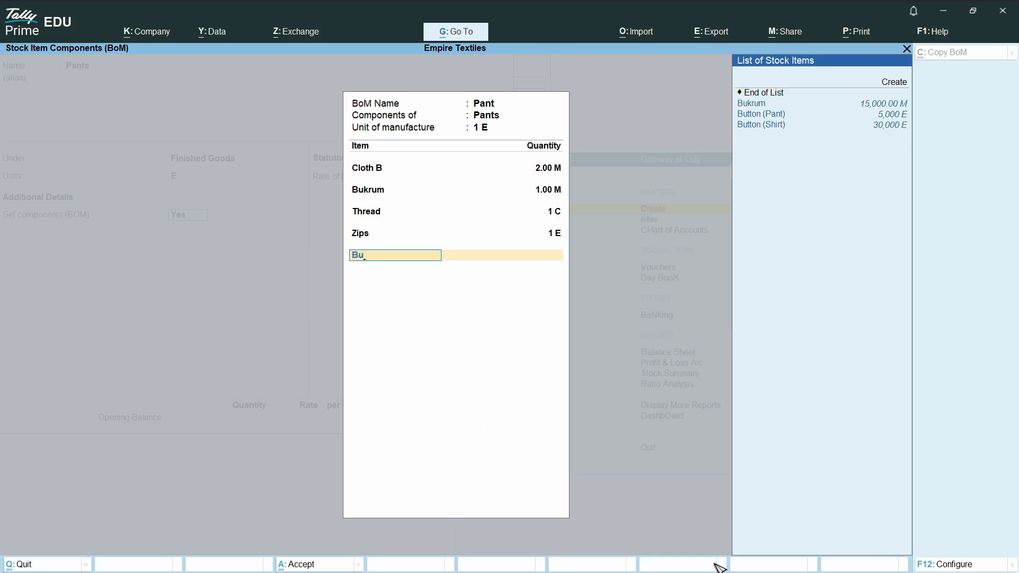
key("Down")
key("Return")
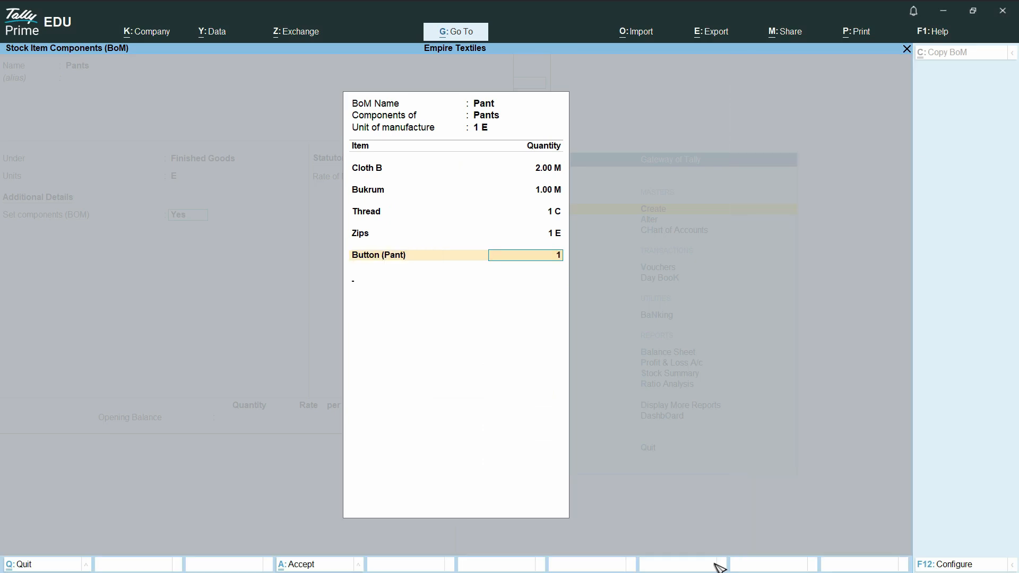
key("Return")
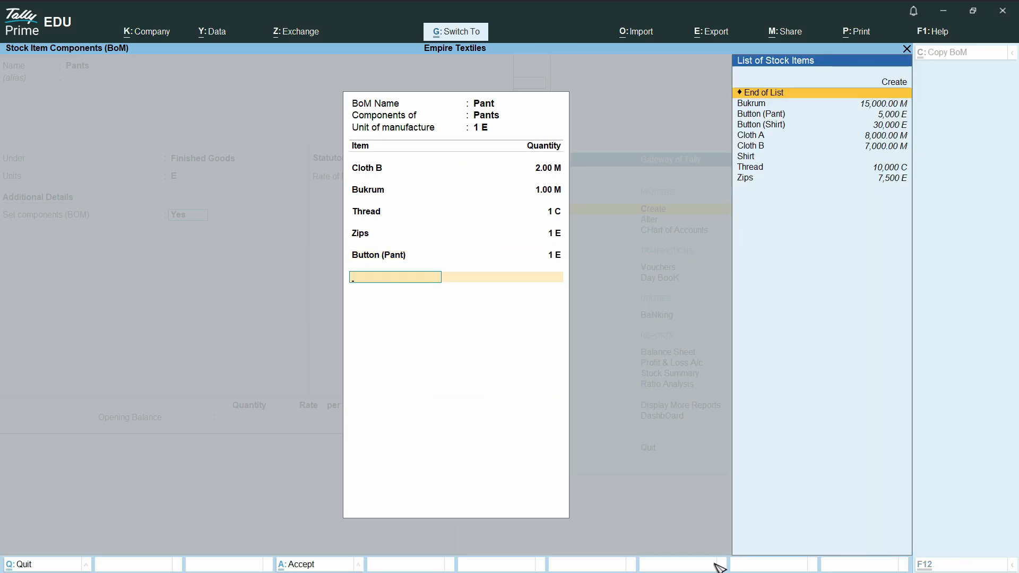
Step: Accept the Pants component list and save the Pants stock item
key("Return")
key("Return")
key("ctrl")
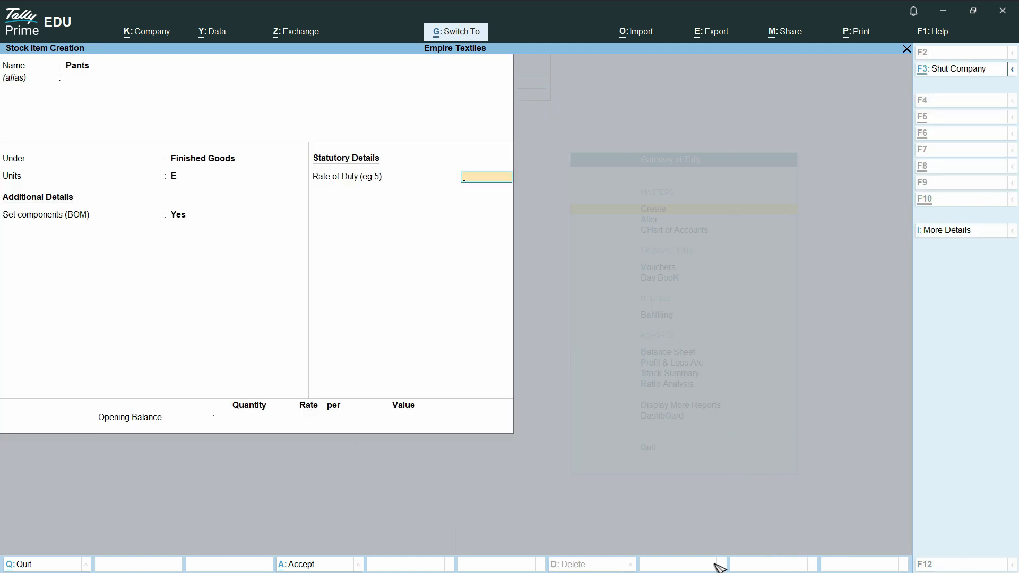
key("ctrl+a")
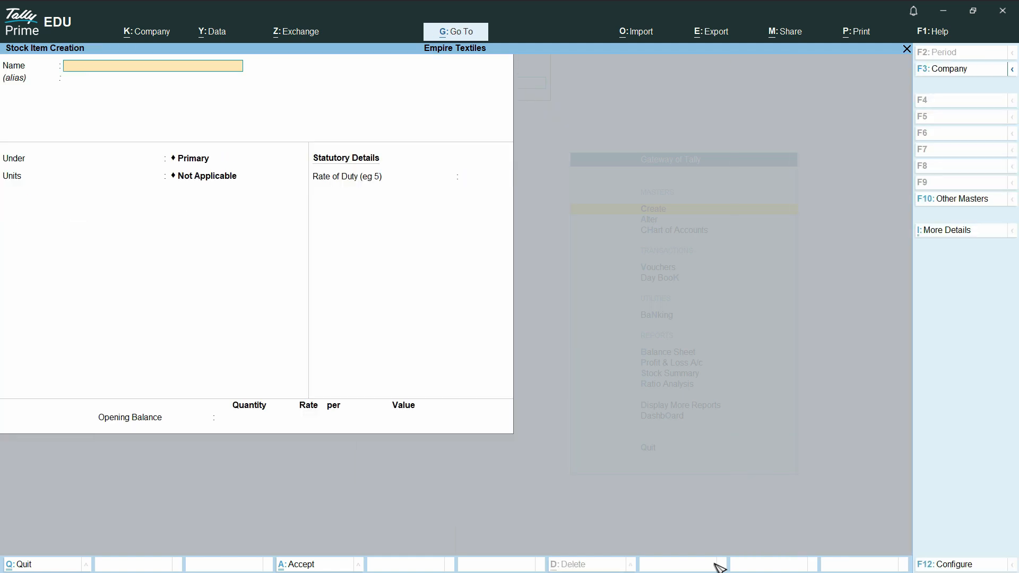